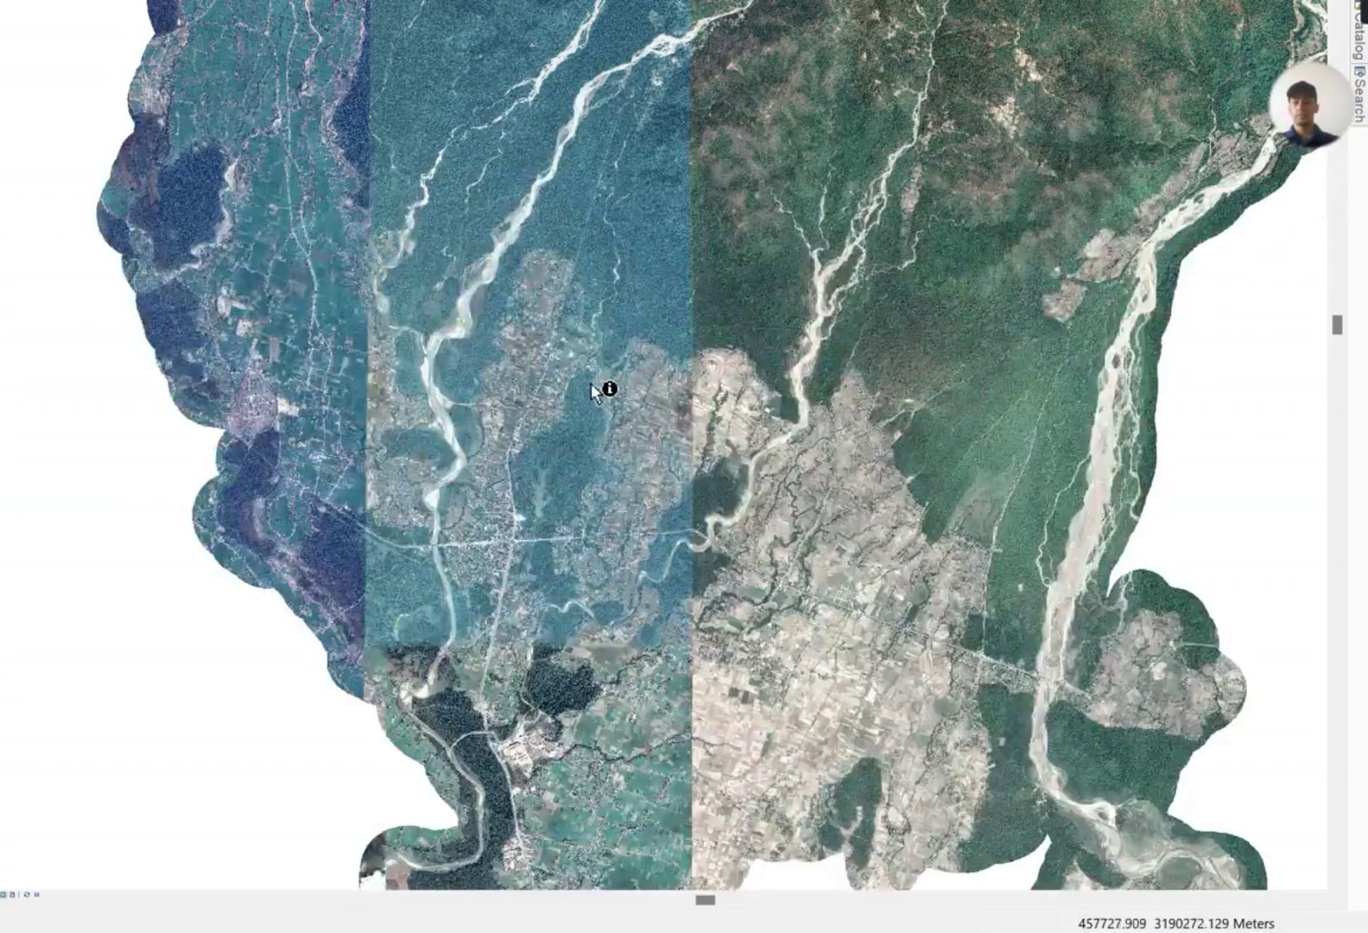
- Review the spatial reference, datum and extent in the source properties of the Godawariclippedi.tif layer
{"action": "scroll", "coordinate": [589, 389], "scroll_direction": "up", "scroll_amount": 2}
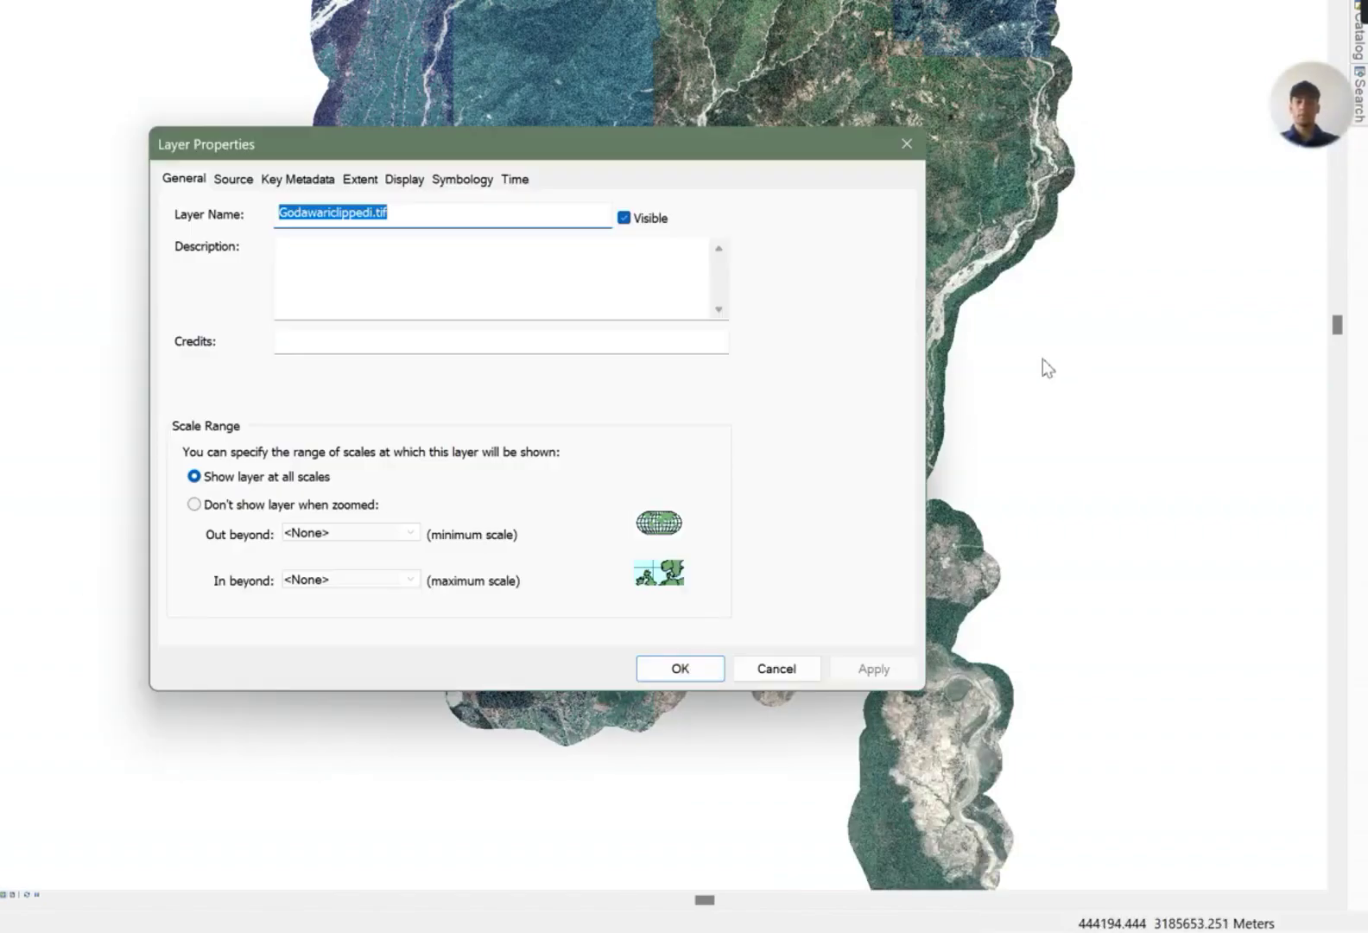
{"action": "left_click", "coordinate": [235, 179]}
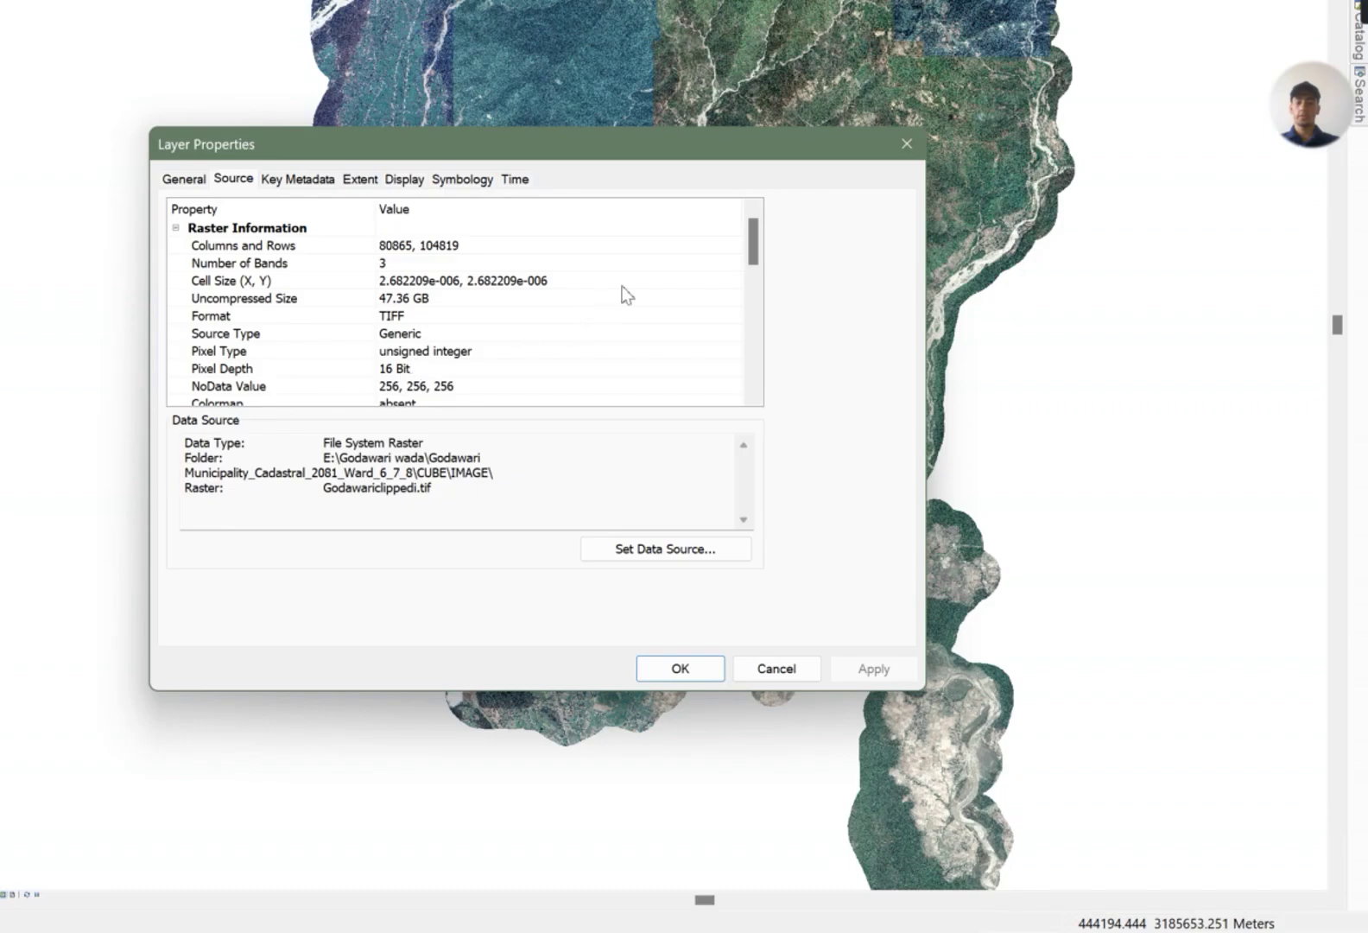
{"action": "left_click_drag", "start_coordinate": [753, 259], "coordinate": [760, 331]}
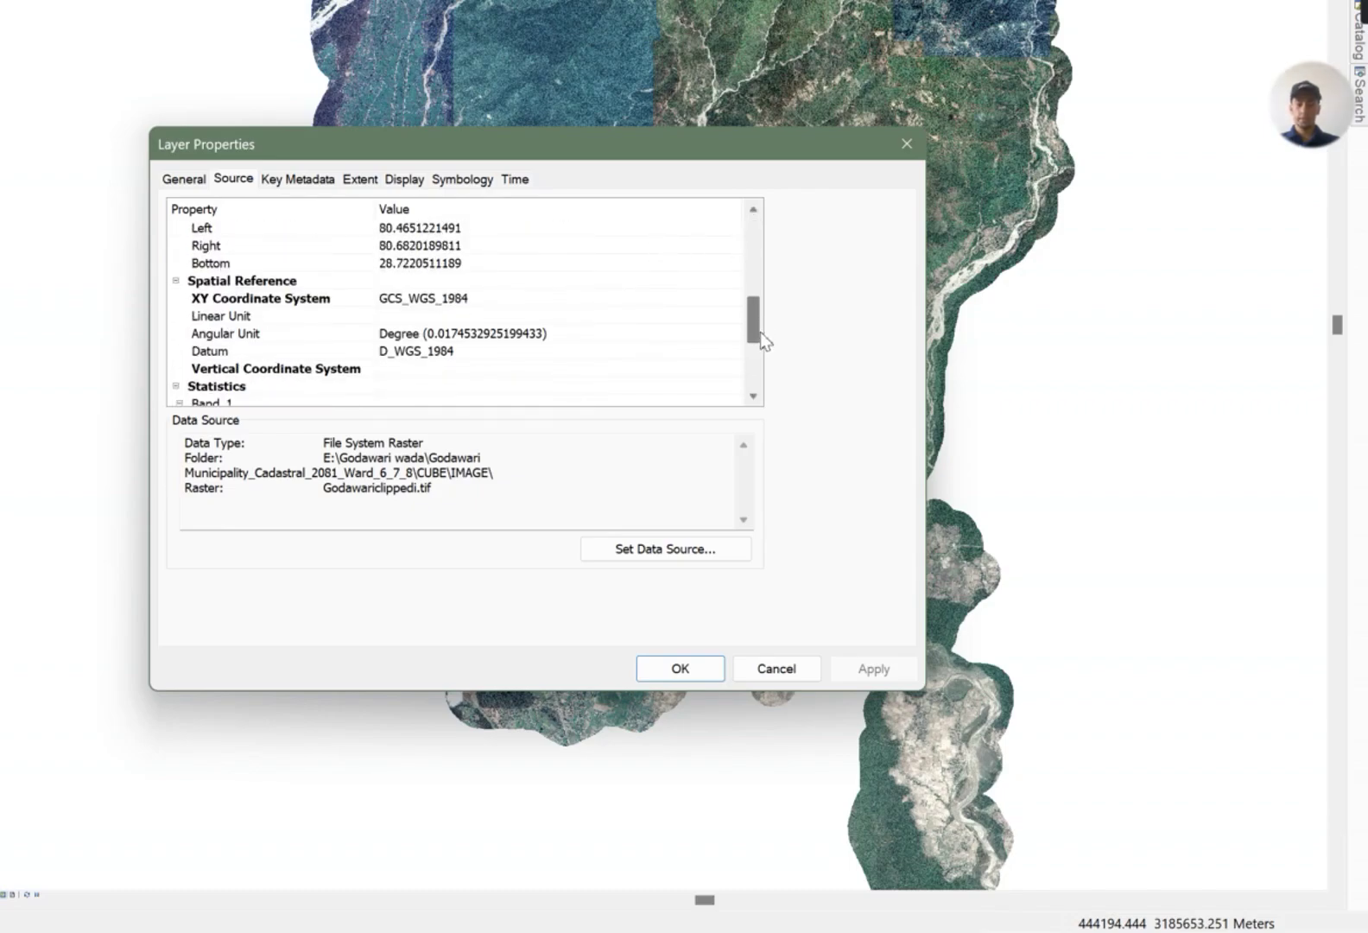
{"action": "left_click", "coordinate": [395, 301]}
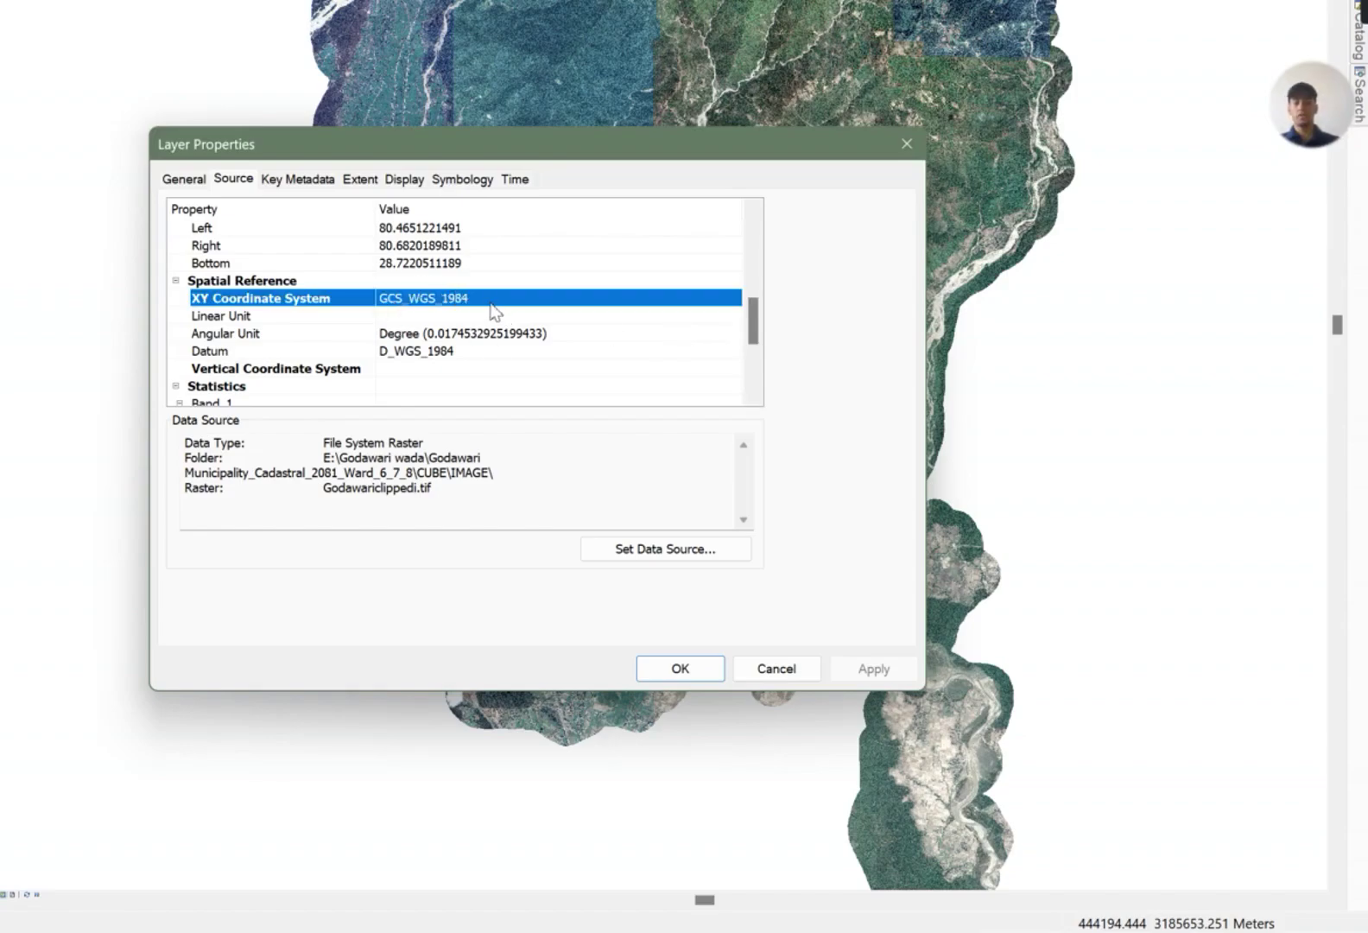
{"action": "left_click", "coordinate": [403, 352]}
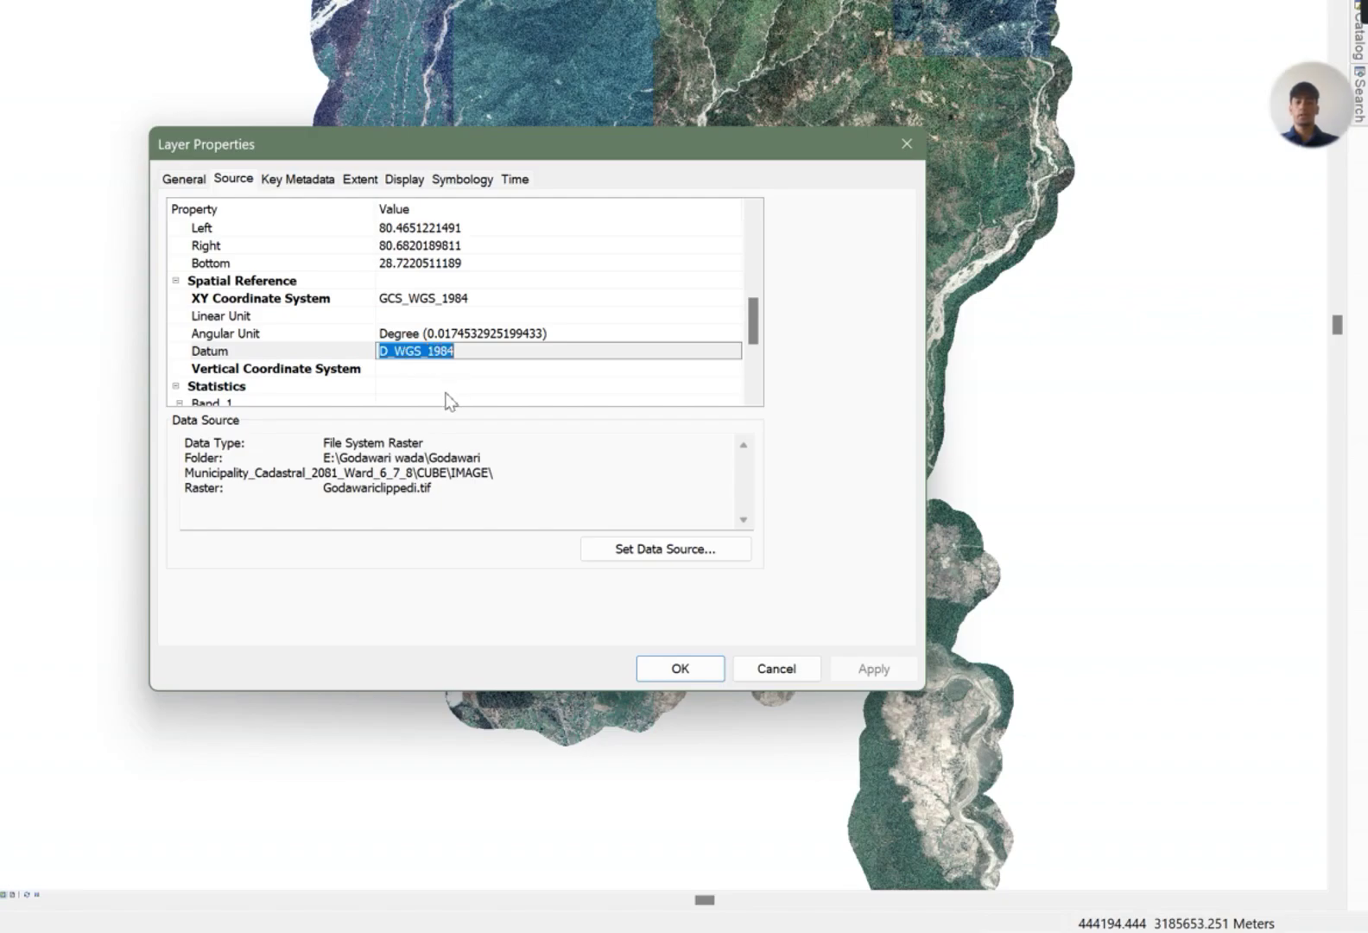
{"action": "scroll", "coordinate": [444, 373], "scroll_direction": "down", "scroll_amount": 3}
{"action": "scroll", "coordinate": [443, 373], "scroll_direction": "up", "scroll_amount": 3}
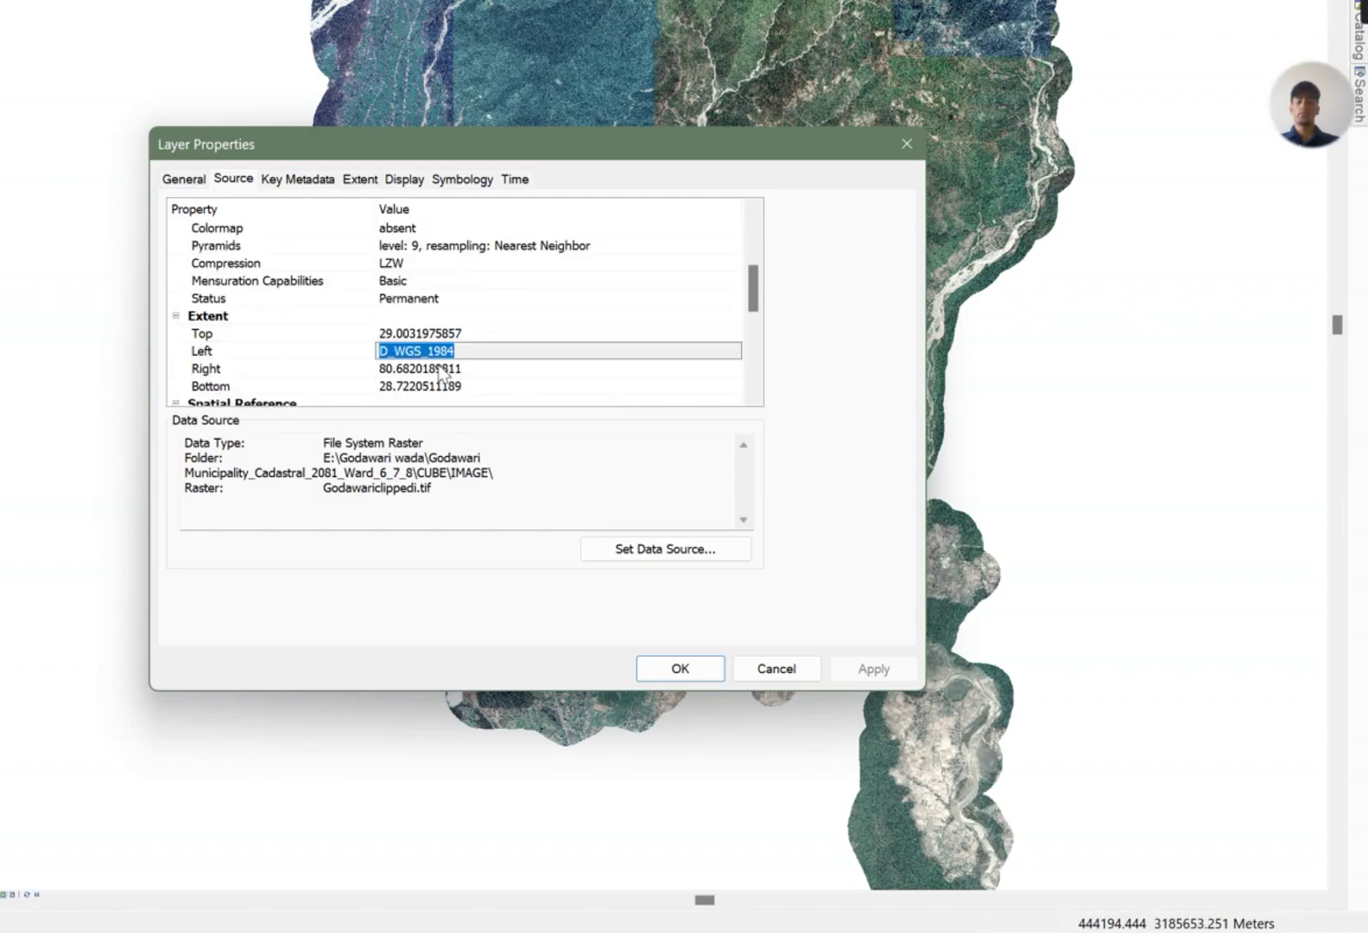
{"action": "left_click", "coordinate": [490, 316]}
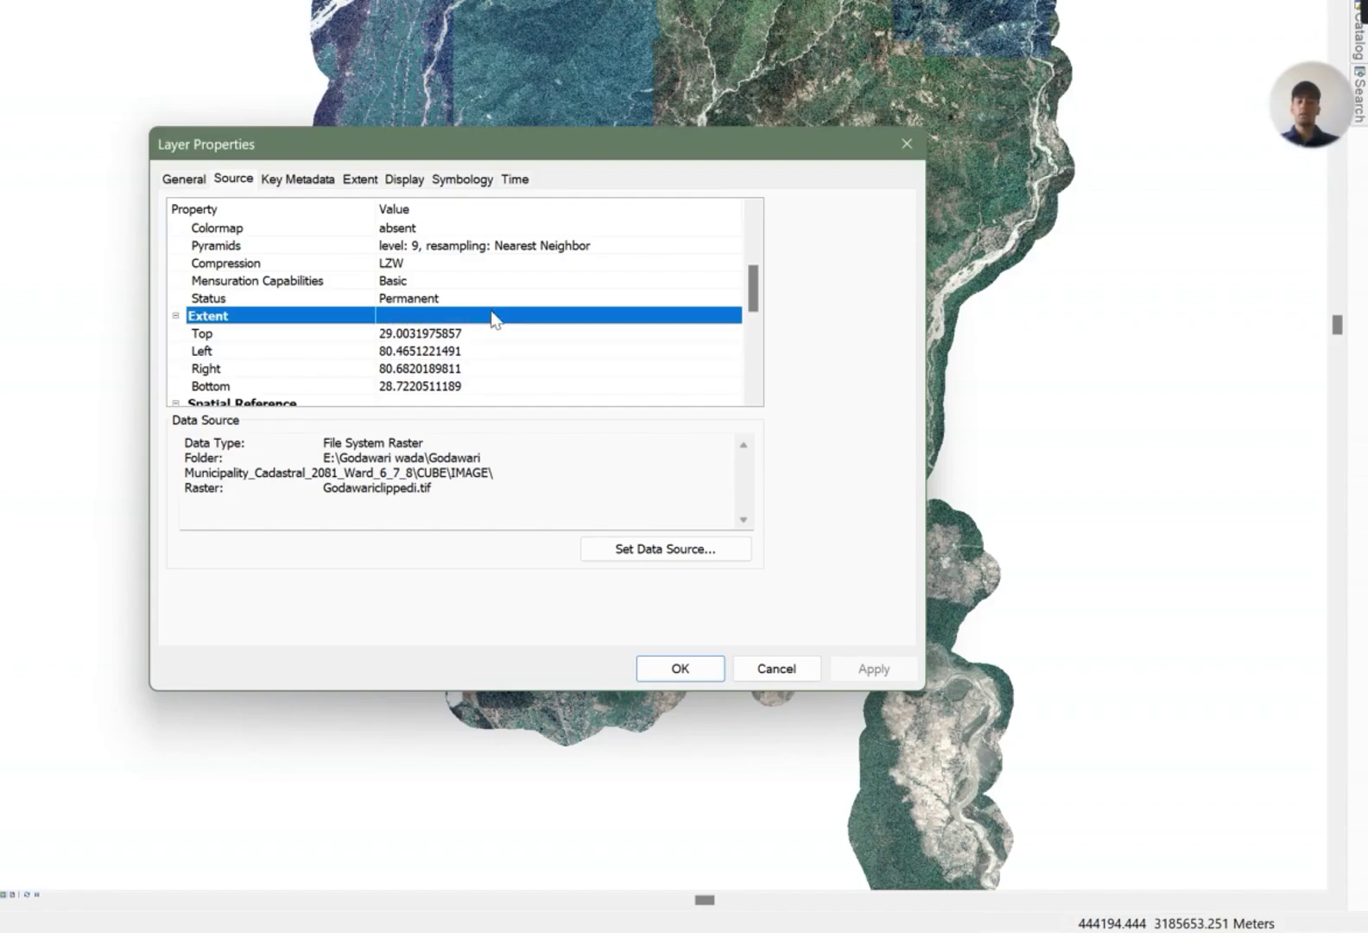
{"action": "left_click", "coordinate": [905, 146]}
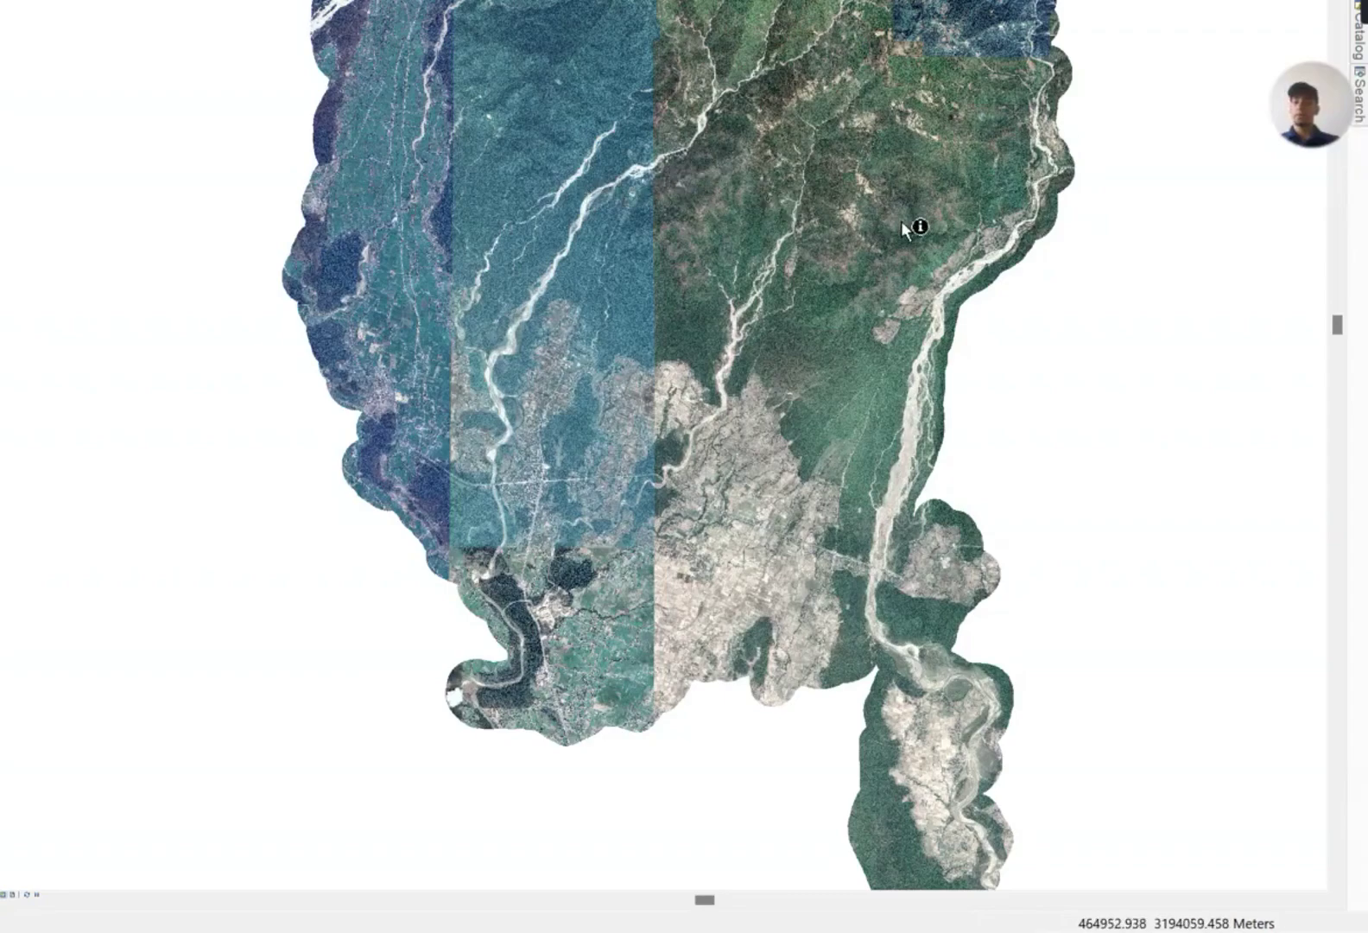
- Open the Project Raster (Data Management) tool and choose Godawariclippedi.tif as the input raster
{"action": "left_click_drag", "start_coordinate": [913, 196], "coordinate": [753, 313]}
{"action": "scroll", "coordinate": [754, 319], "scroll_direction": "down", "scroll_amount": 1}
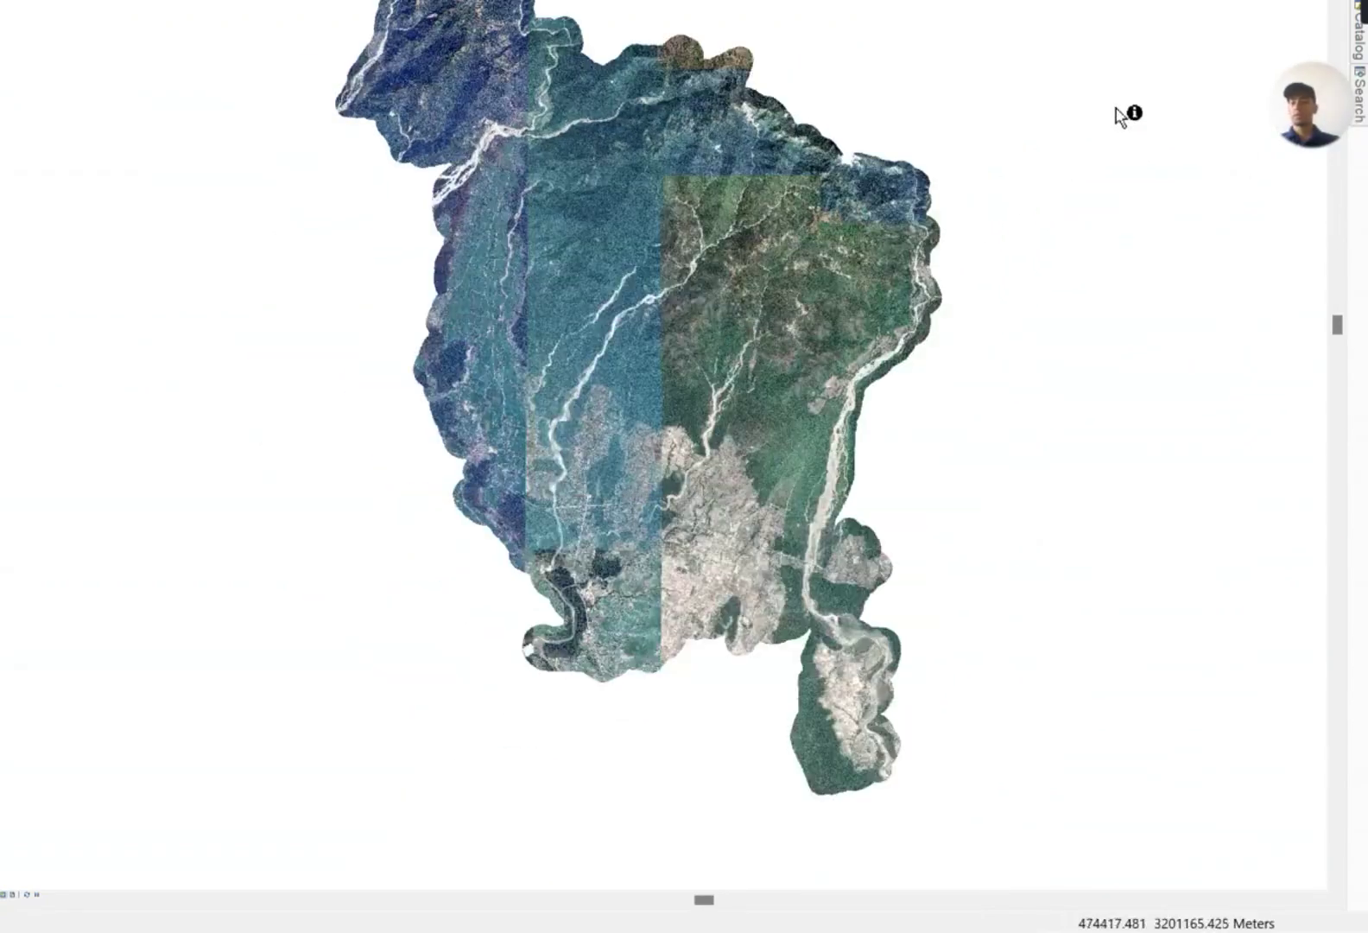
{"action": "left_click", "coordinate": [1356, 97]}
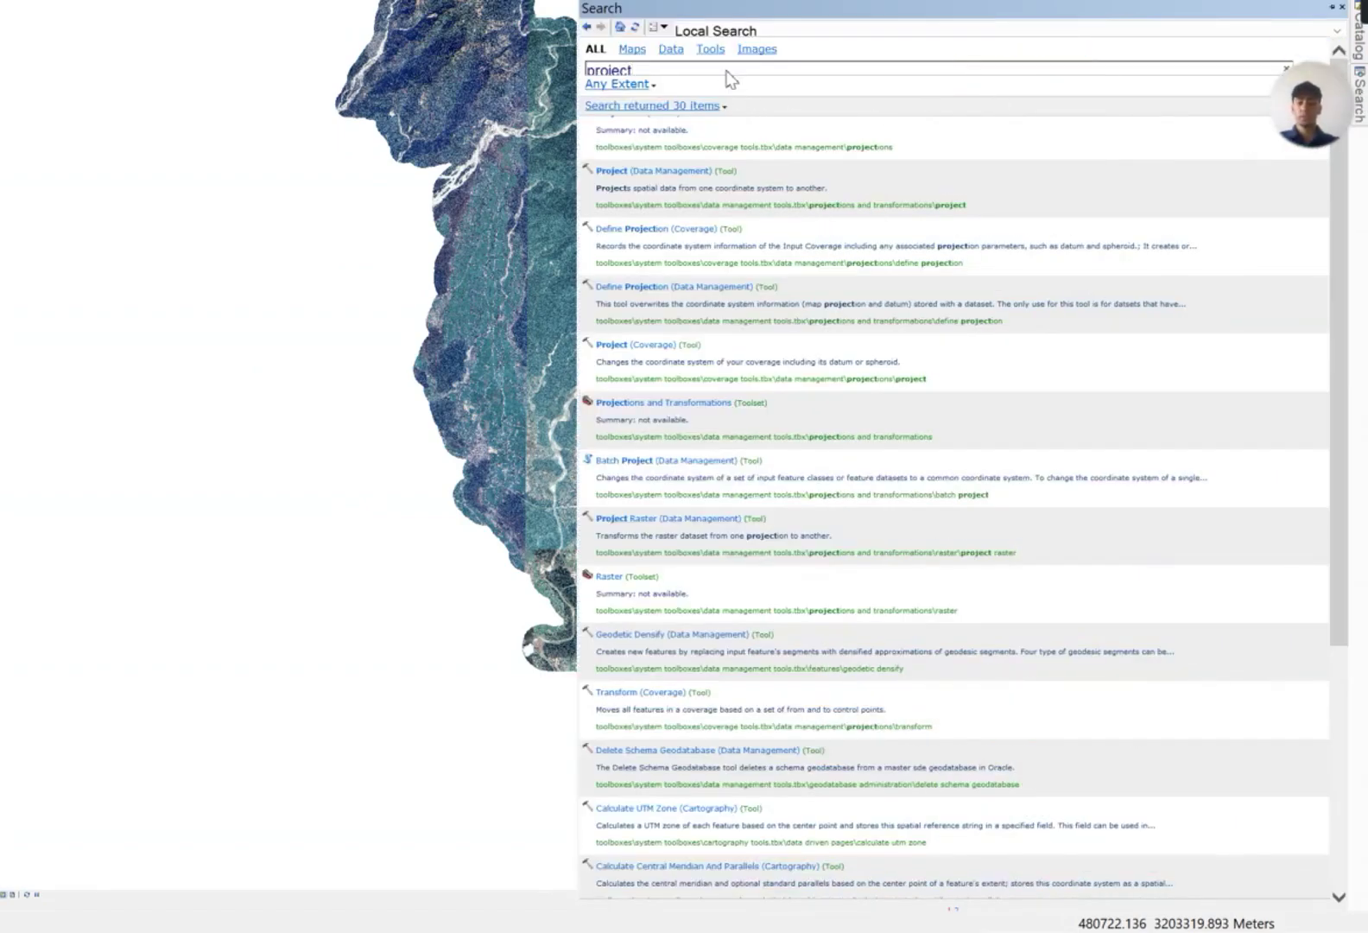
{"action": "left_click", "coordinate": [662, 180]}
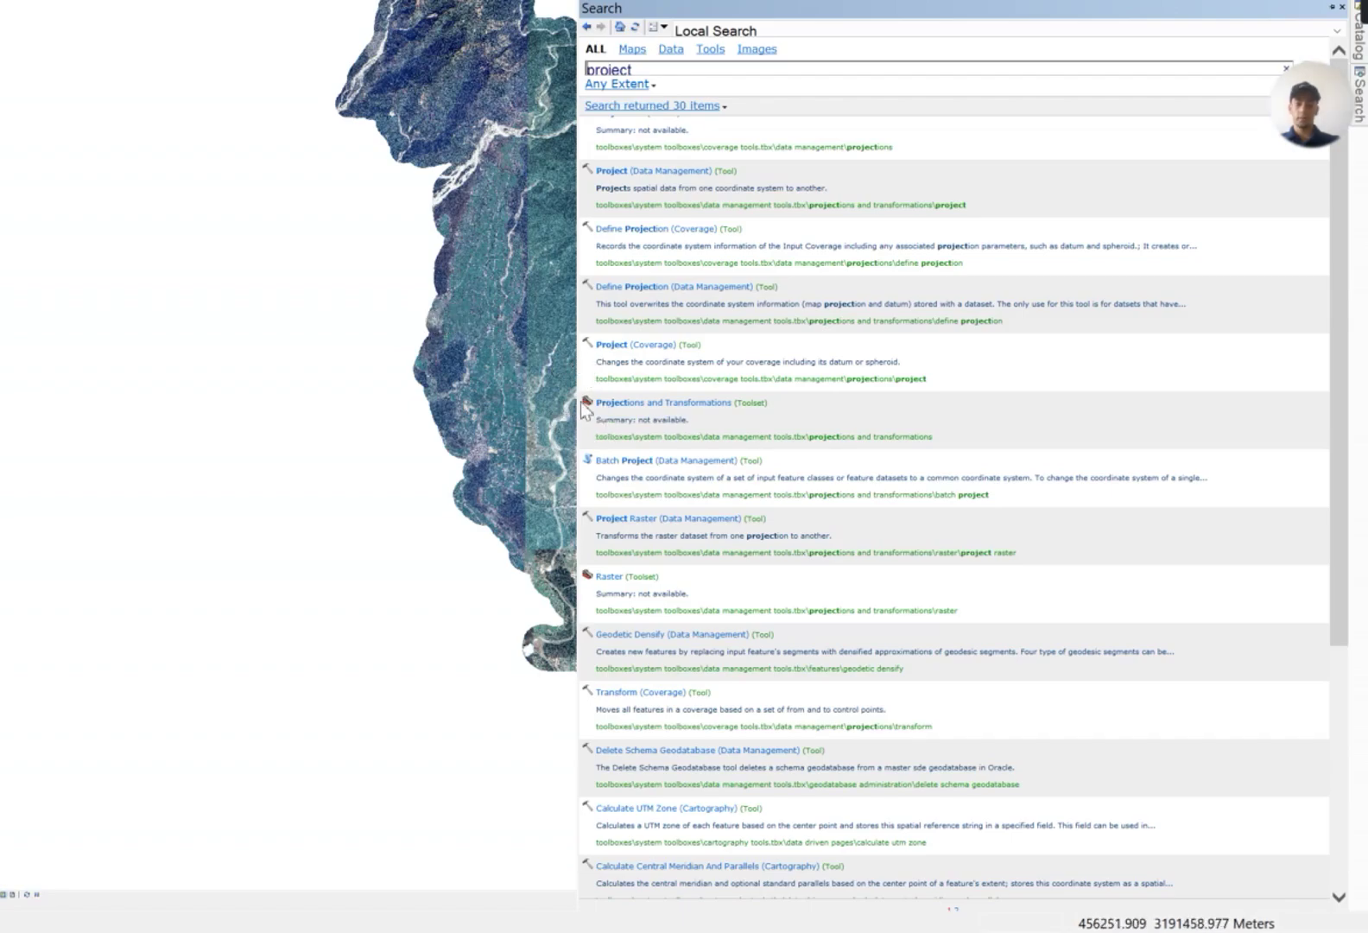
{"action": "left_click", "coordinate": [628, 519]}
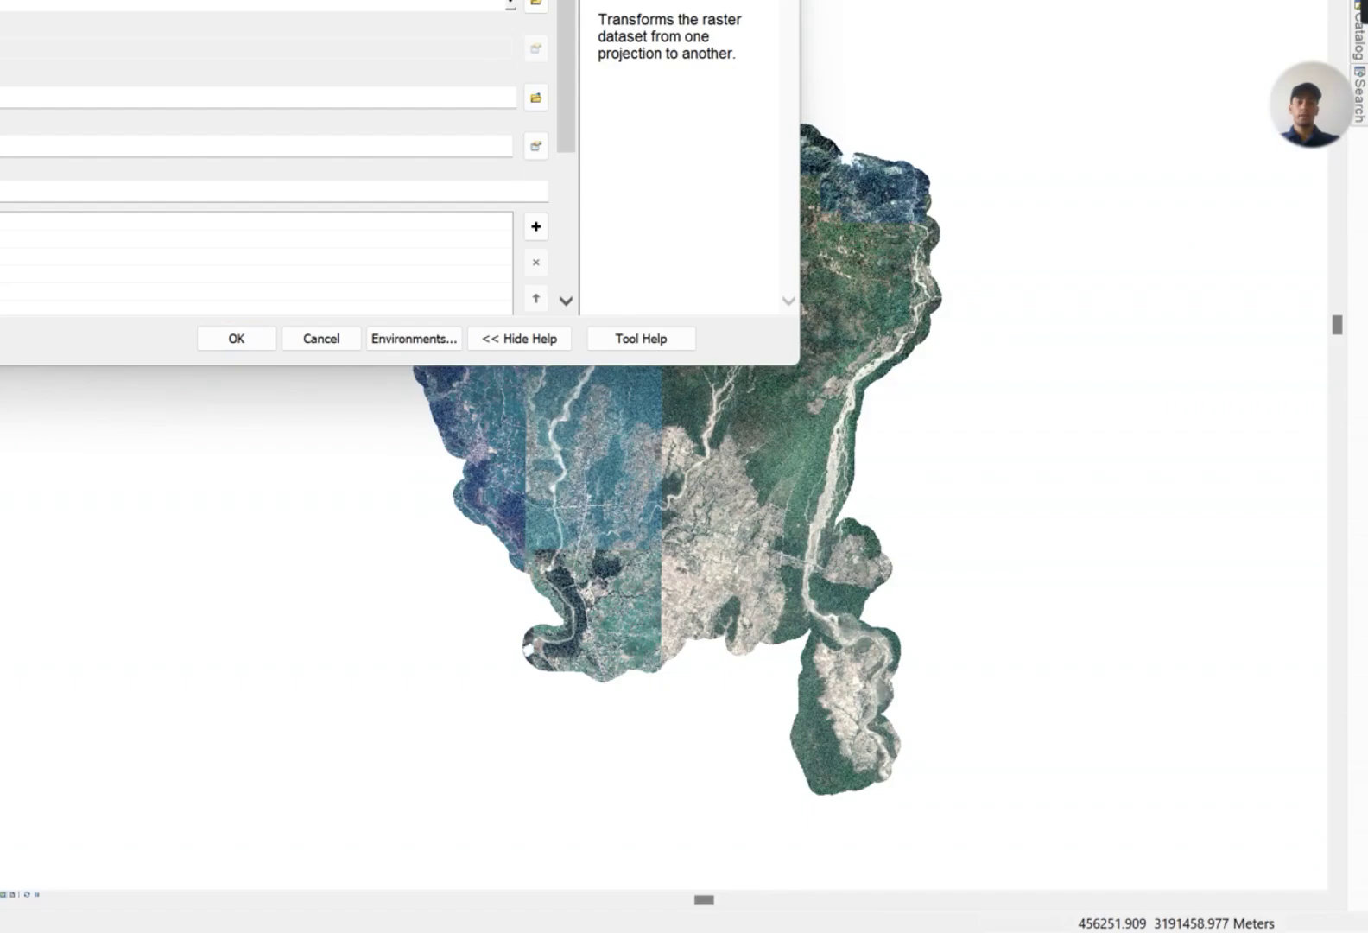
{"action": "left_click_drag", "start_coordinate": [515, 0], "coordinate": [876, 121]}
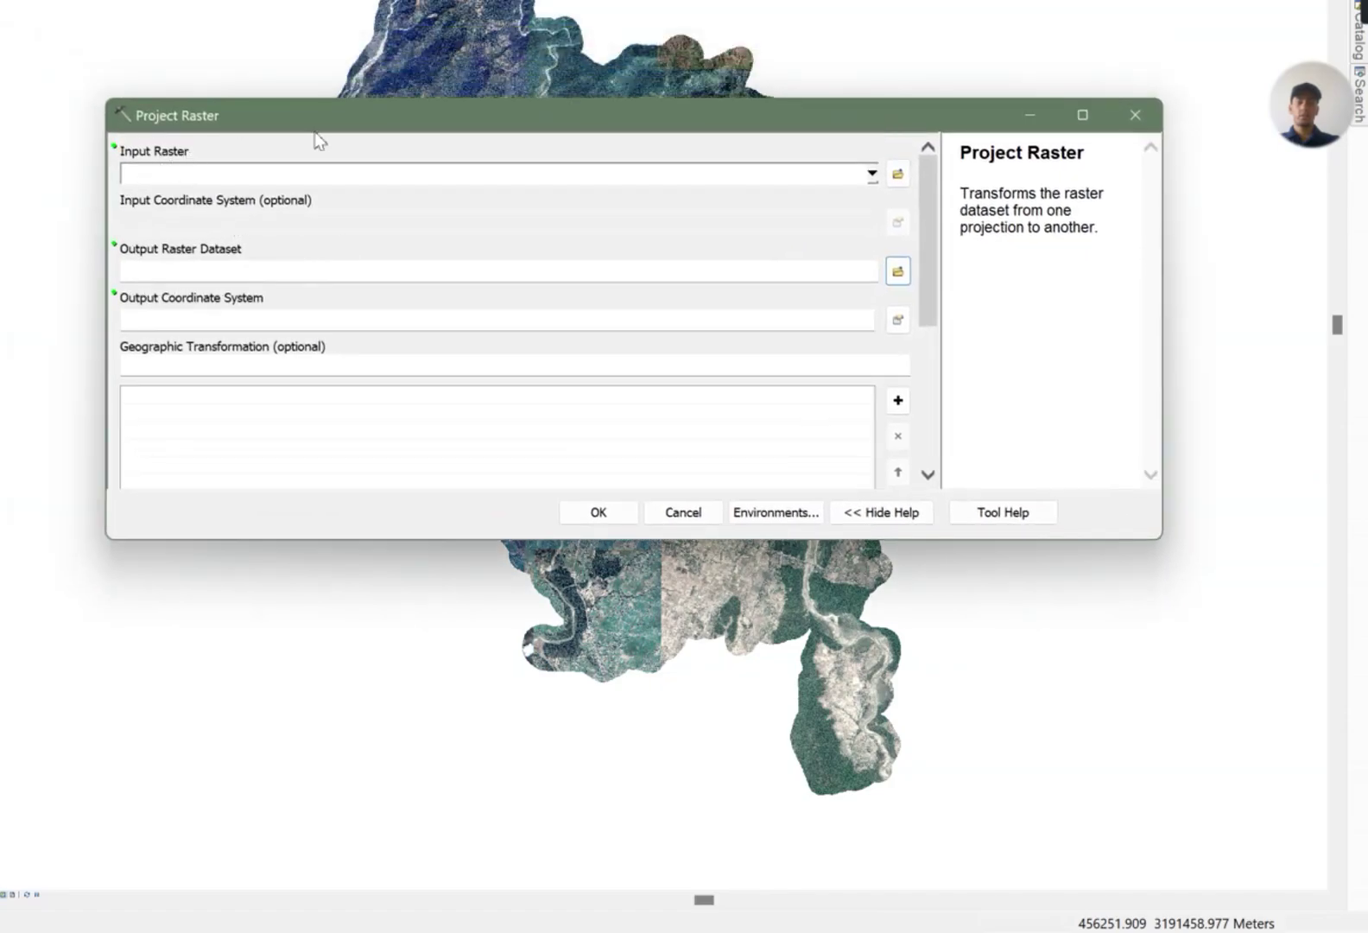
{"action": "left_click", "coordinate": [871, 172]}
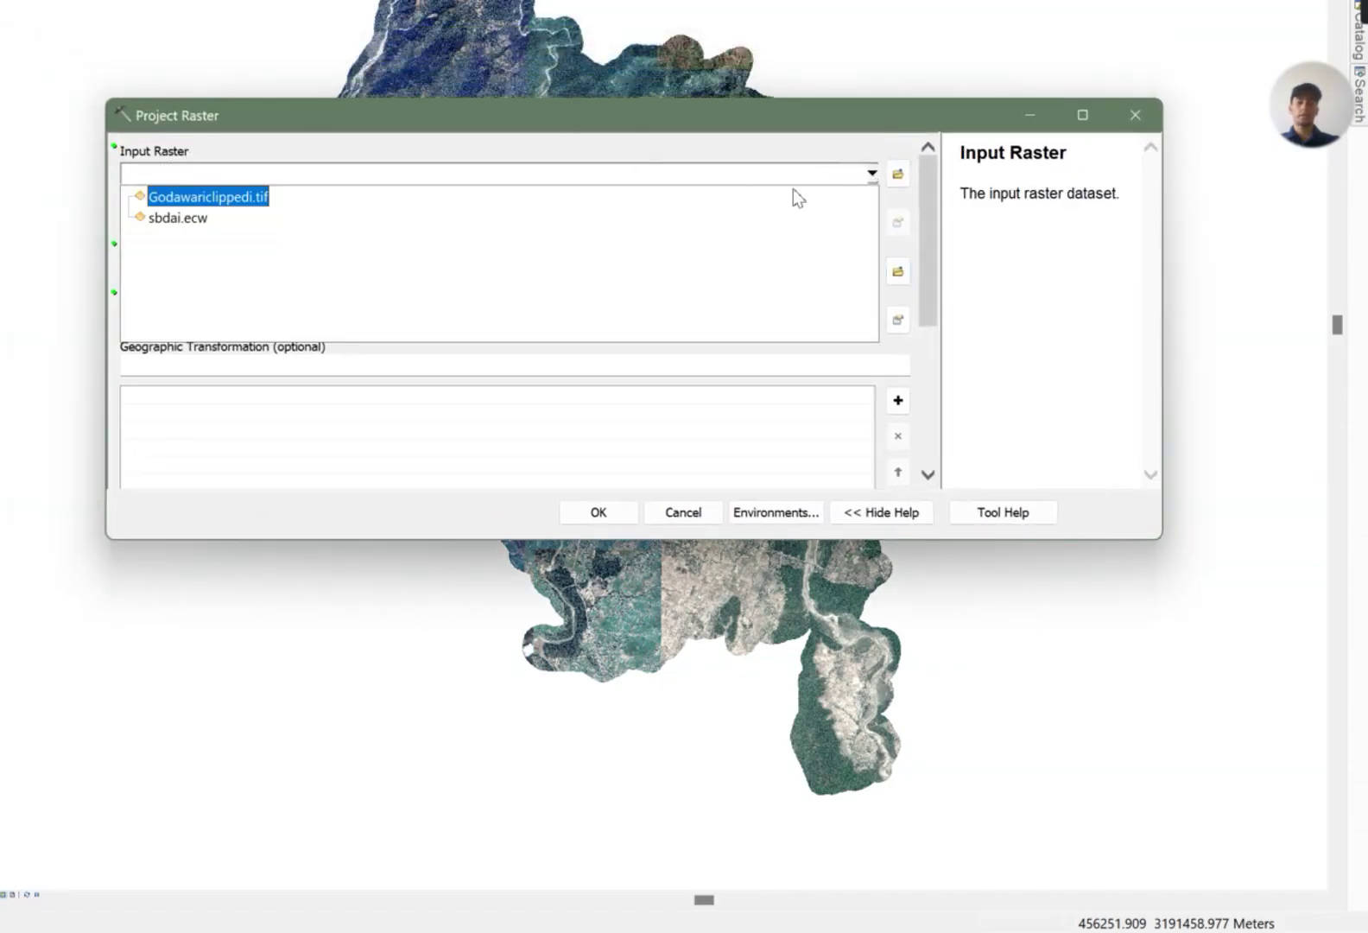
{"action": "left_click", "coordinate": [173, 200]}
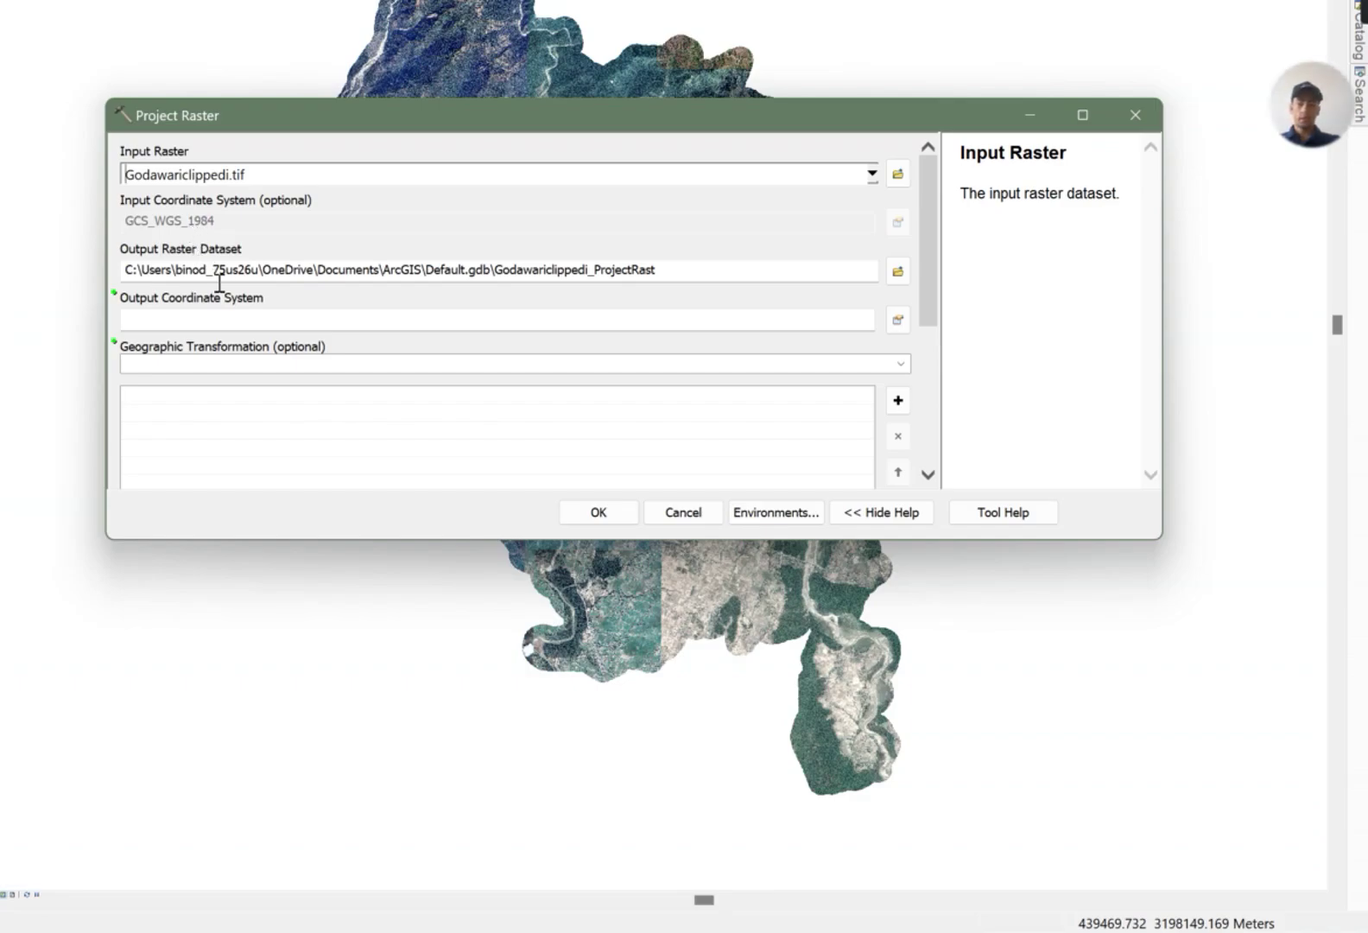
- Search the output coordinate systems for nagarkot and expand the projected national grids down to Asia
{"action": "left_click", "coordinate": [898, 319]}
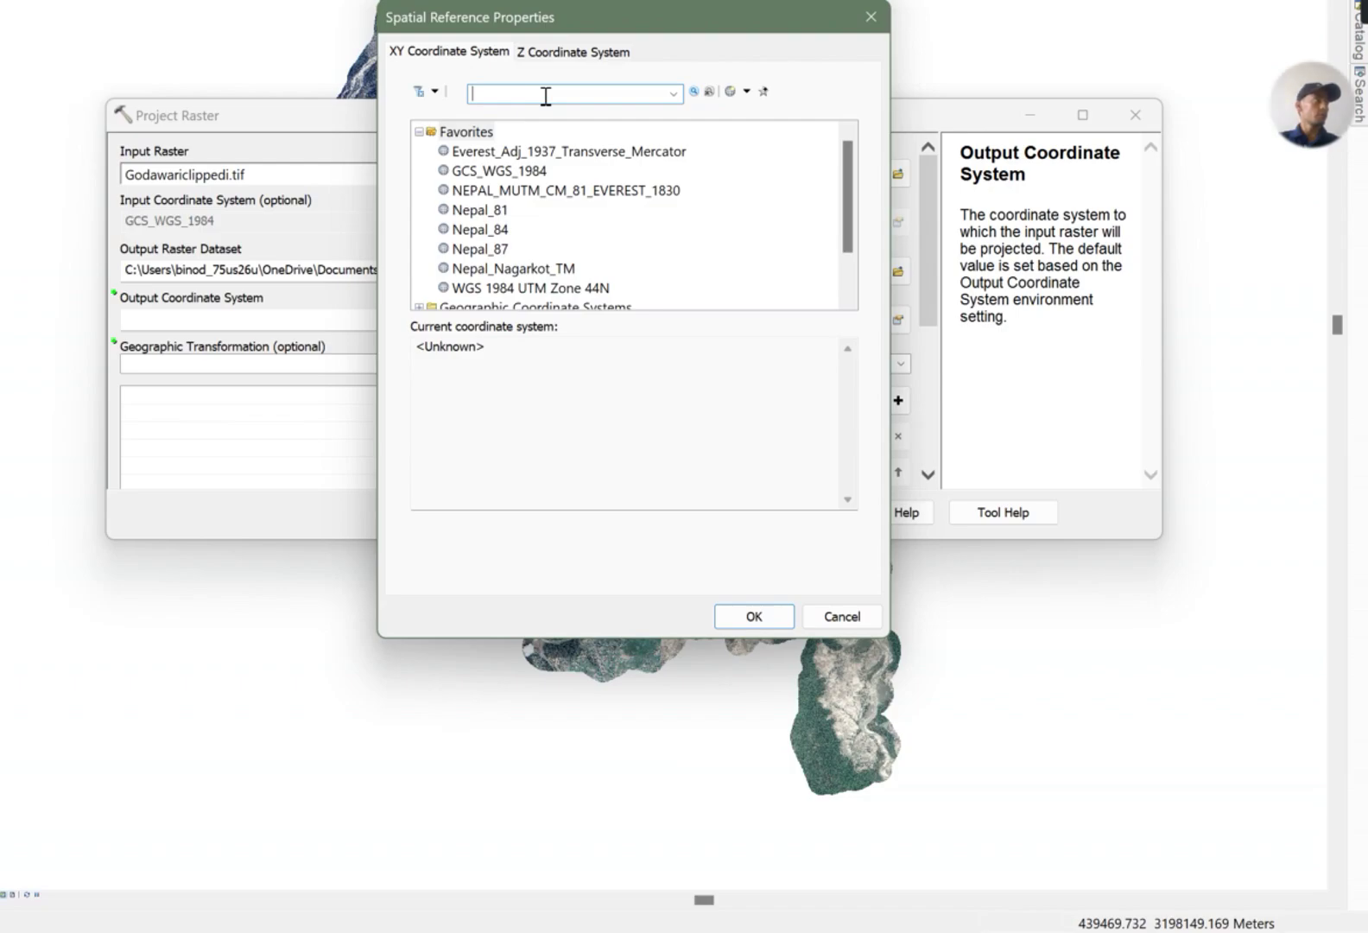
{"action": "type", "text": "na"}
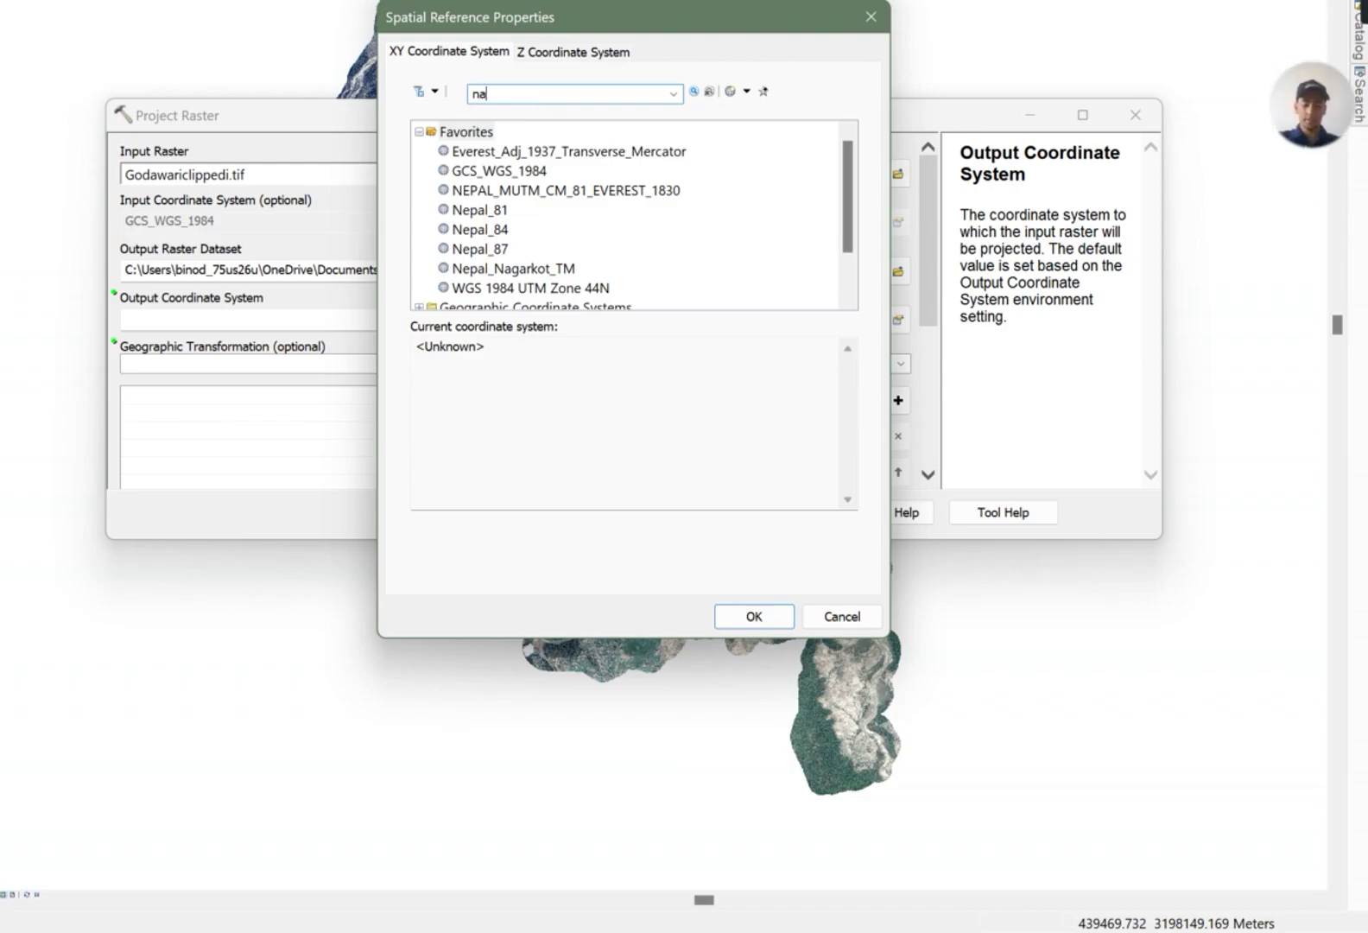
{"action": "type", "text": "garkot"}
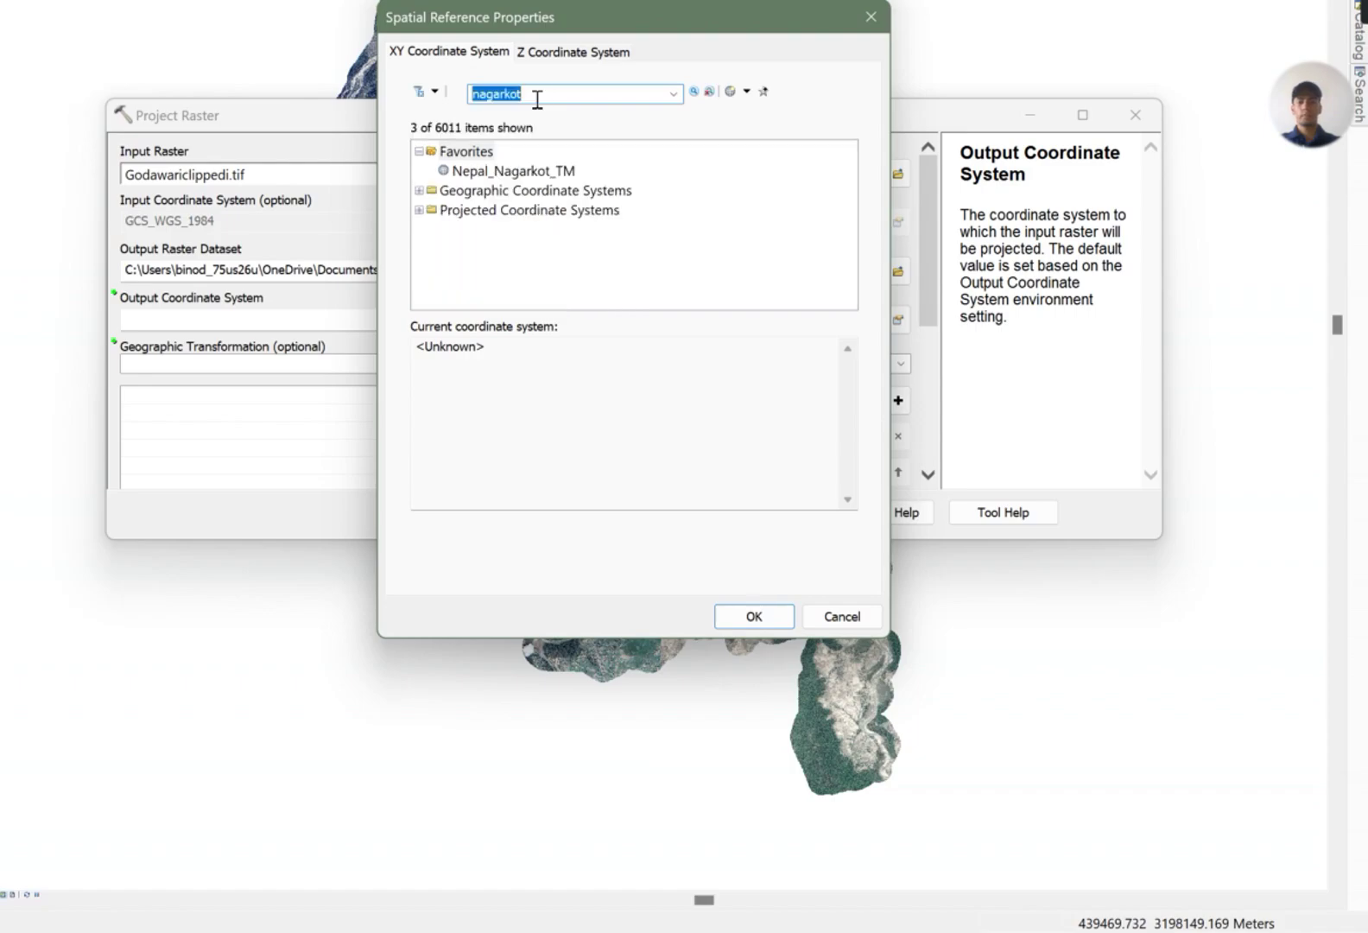
{"action": "double_click", "coordinate": [490, 212]}
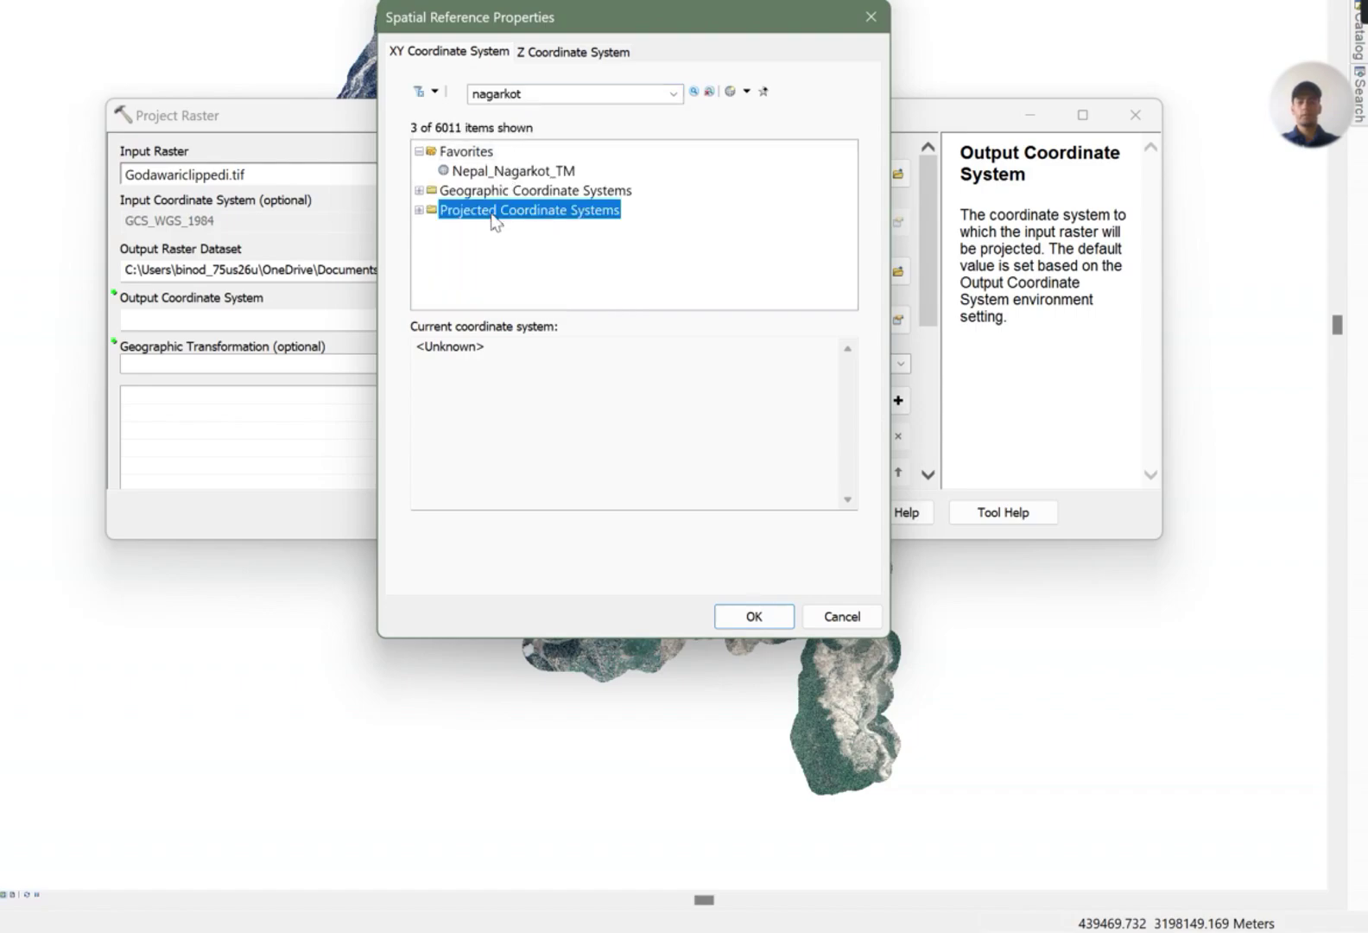
{"action": "double_click", "coordinate": [493, 230]}
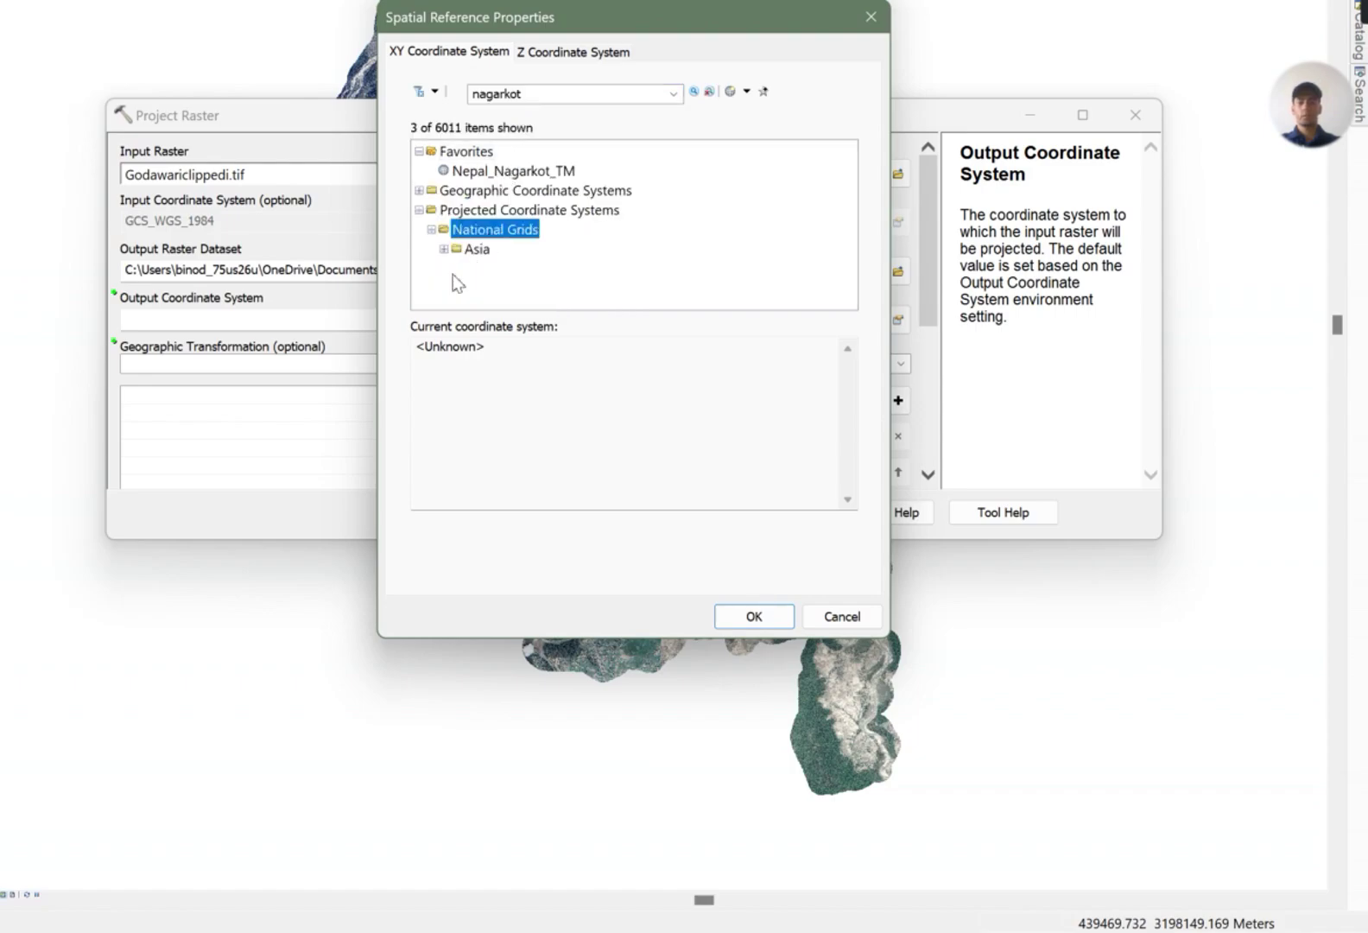
{"action": "double_click", "coordinate": [467, 251]}
- Set the central meridian of the Nepal Nagarkot TM projected coordinate system to 81
{"action": "double_click", "coordinate": [489, 271]}
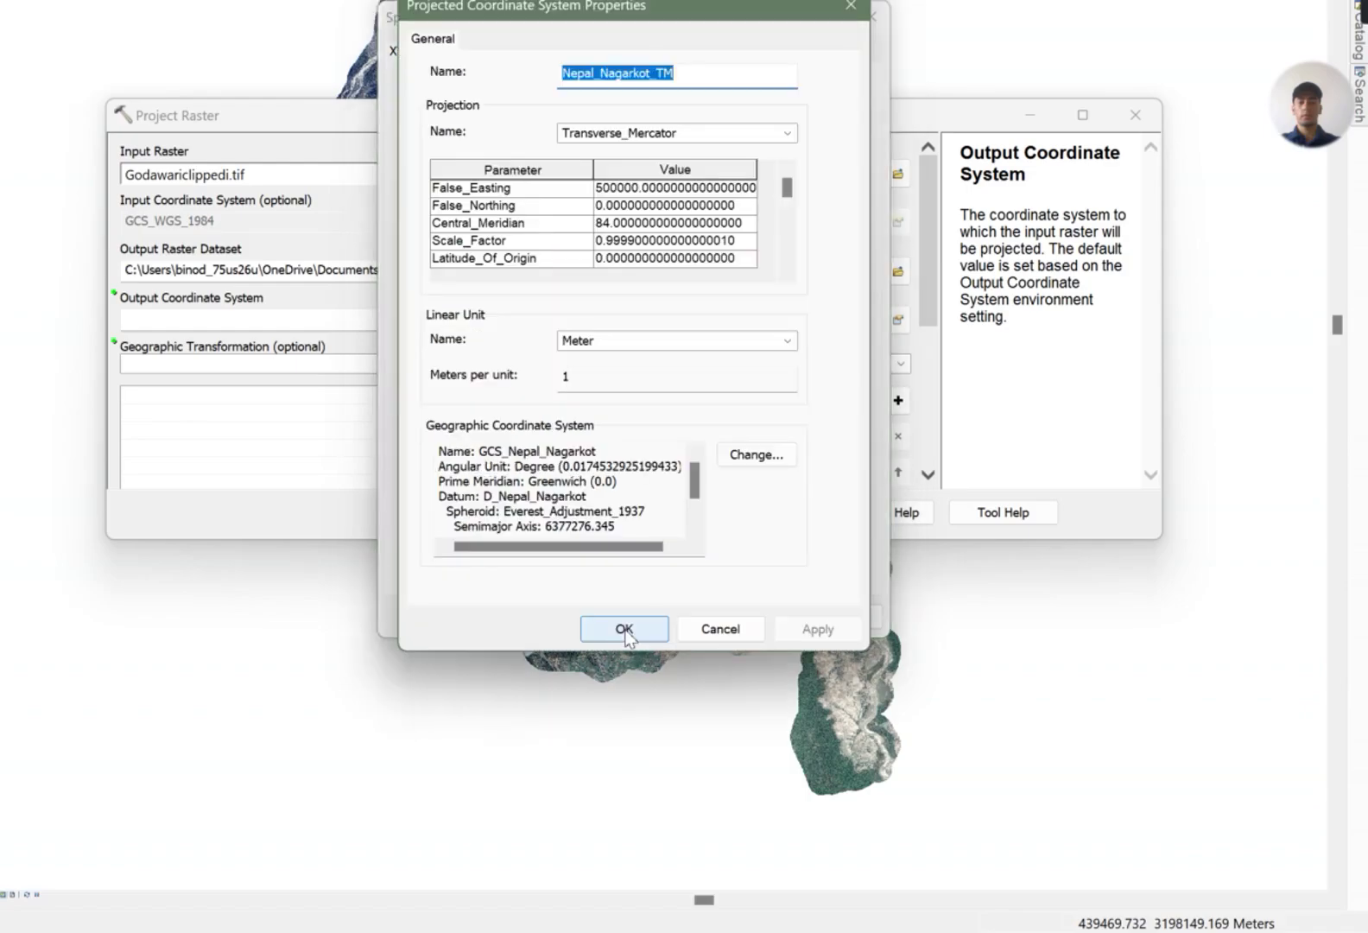
{"action": "left_click", "coordinate": [624, 227]}
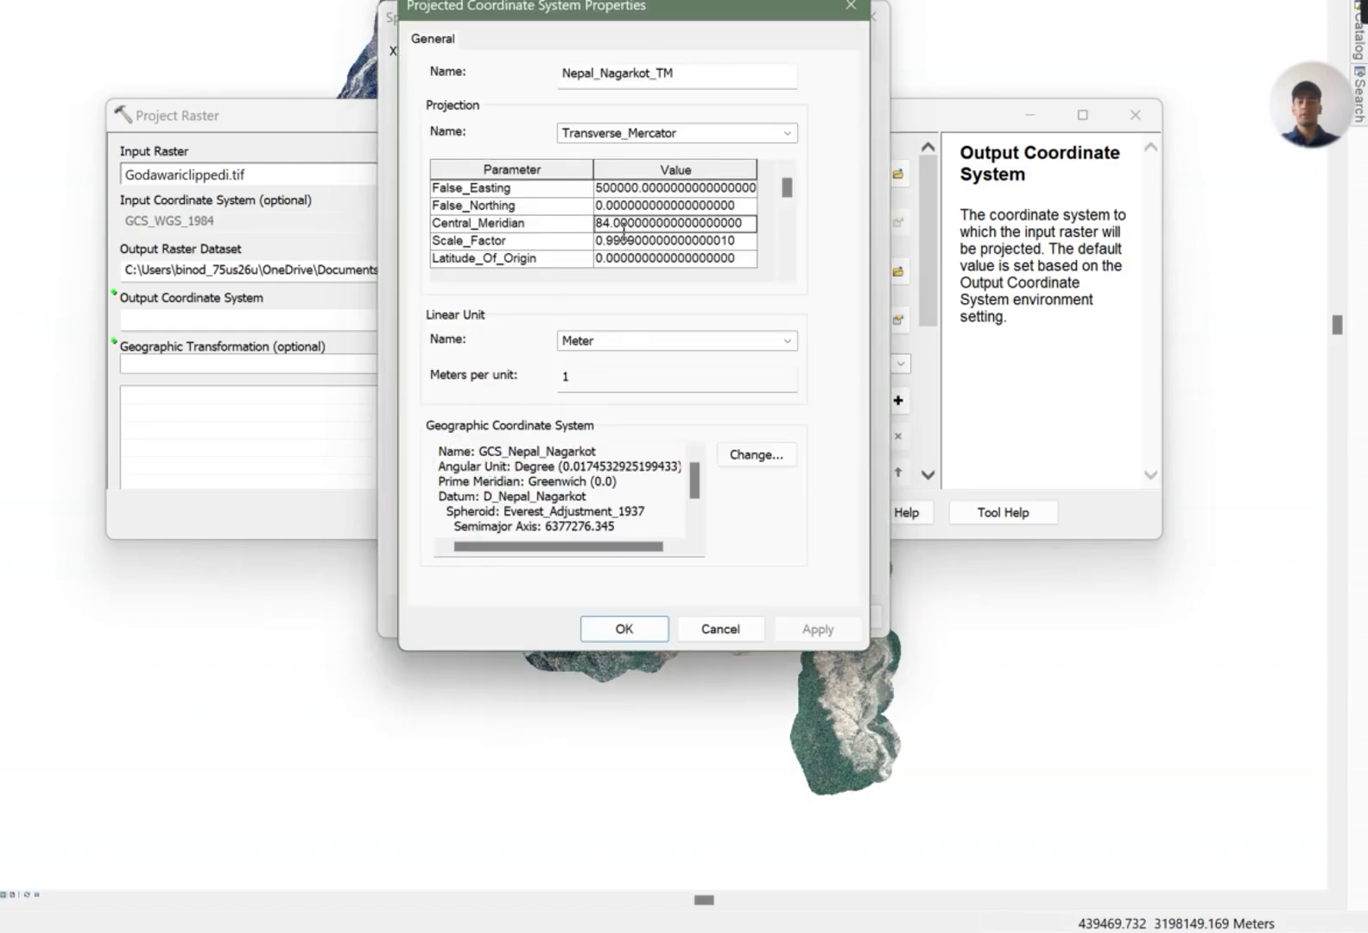
{"action": "double_click", "coordinate": [620, 228]}
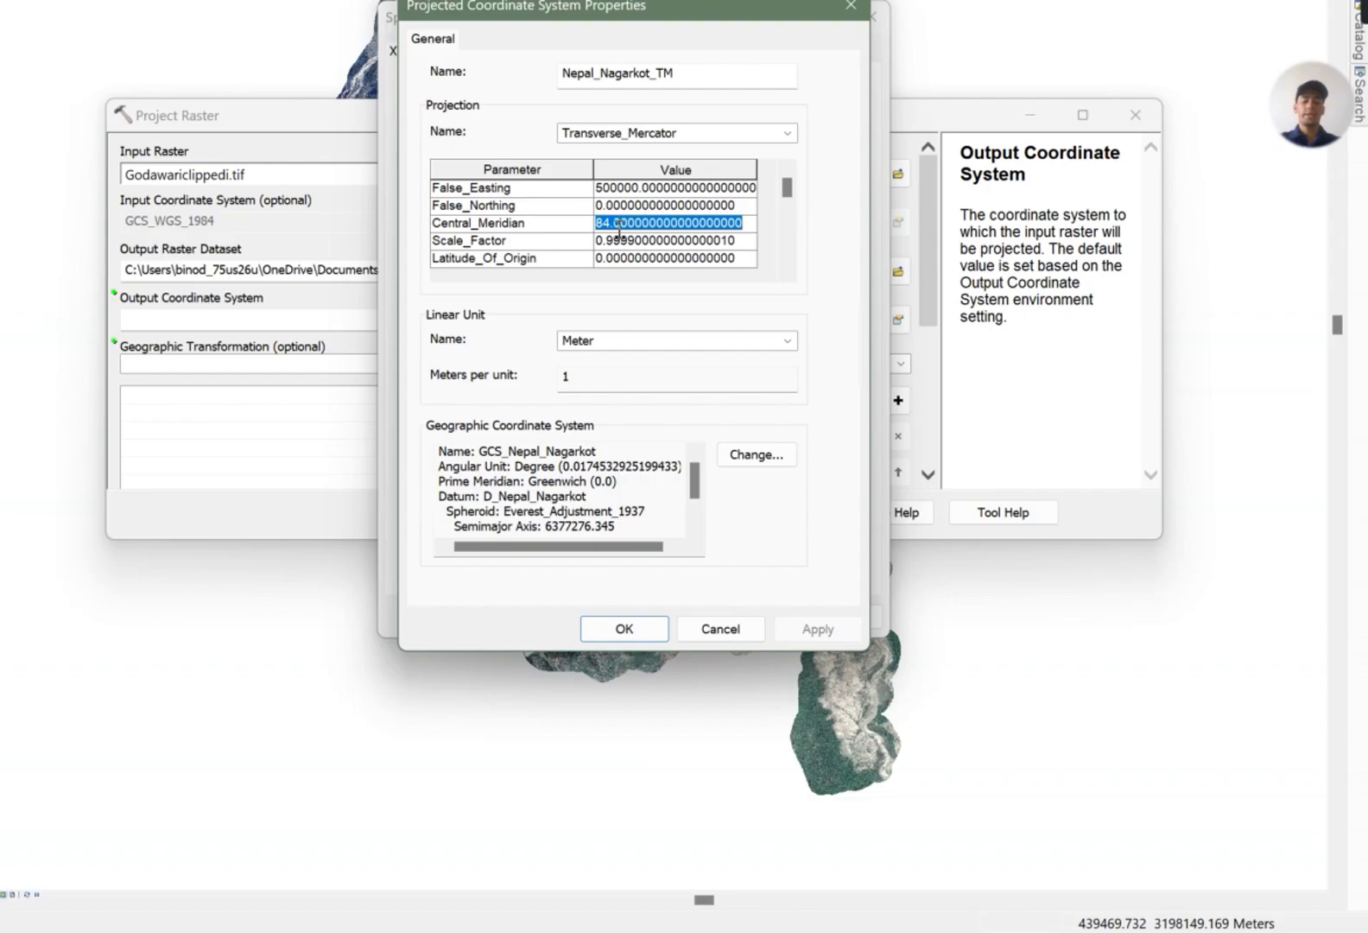
{"action": "type", "text": "81"}
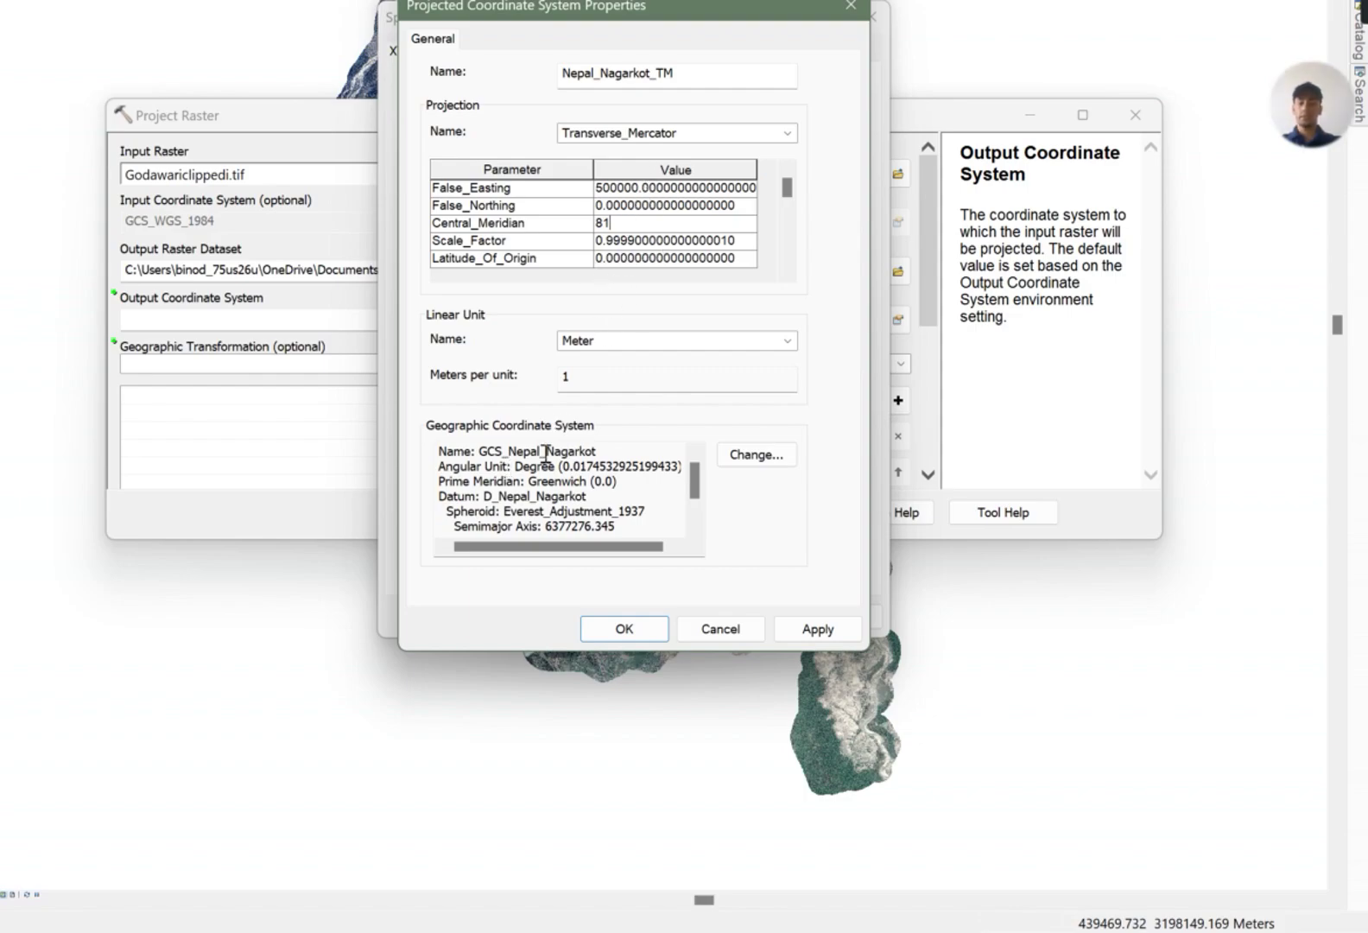
{"action": "left_click", "coordinate": [816, 630]}
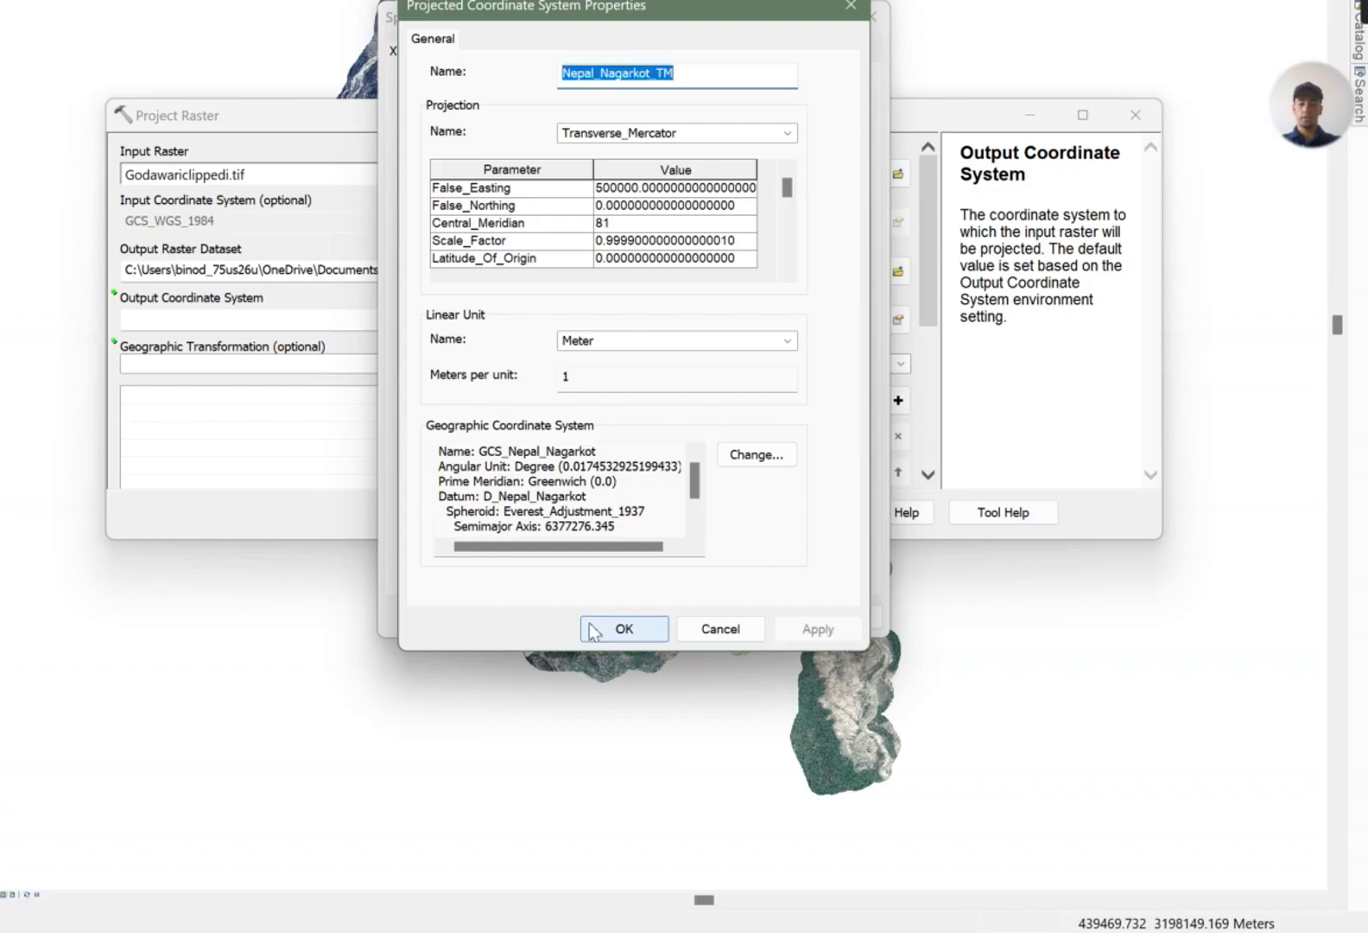
{"action": "left_click", "coordinate": [610, 629]}
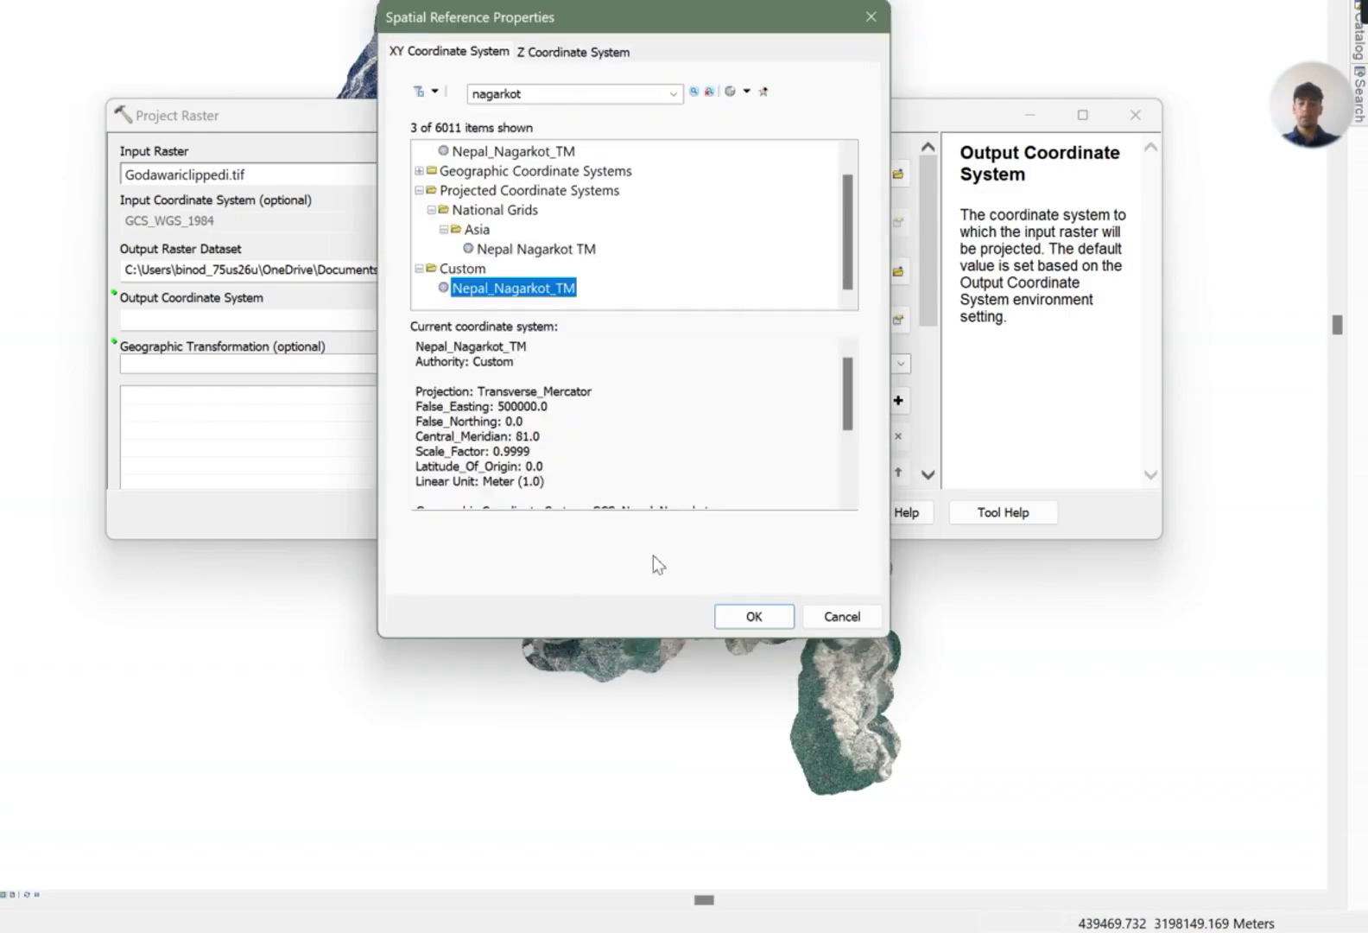
- Assign the custom Nepal_Nagarkot_TM as the output coordinate system and run the raster projection
{"action": "left_click", "coordinate": [769, 616]}
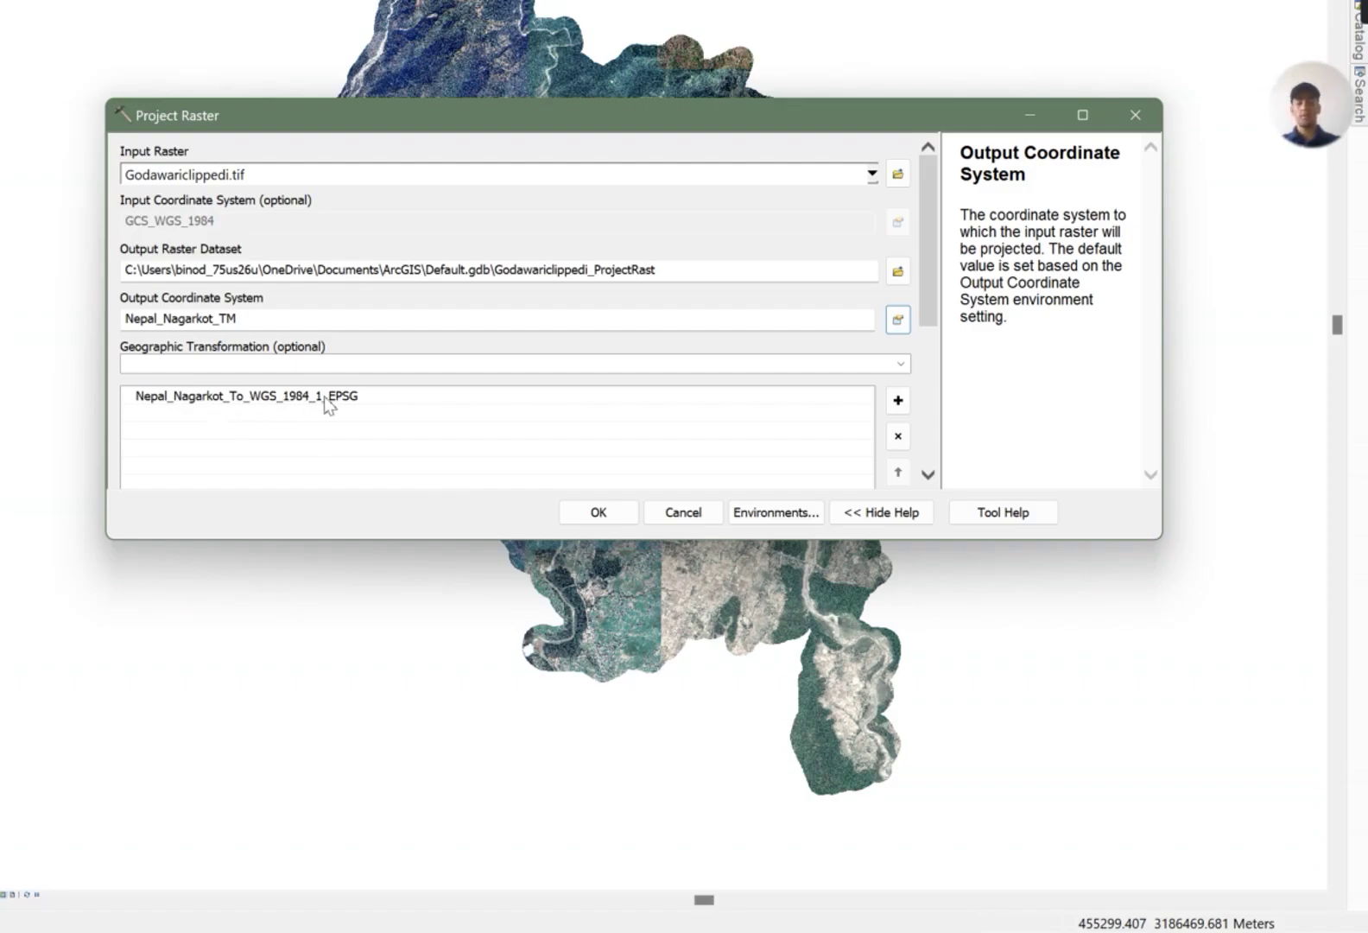
{"action": "left_click", "coordinate": [599, 513]}
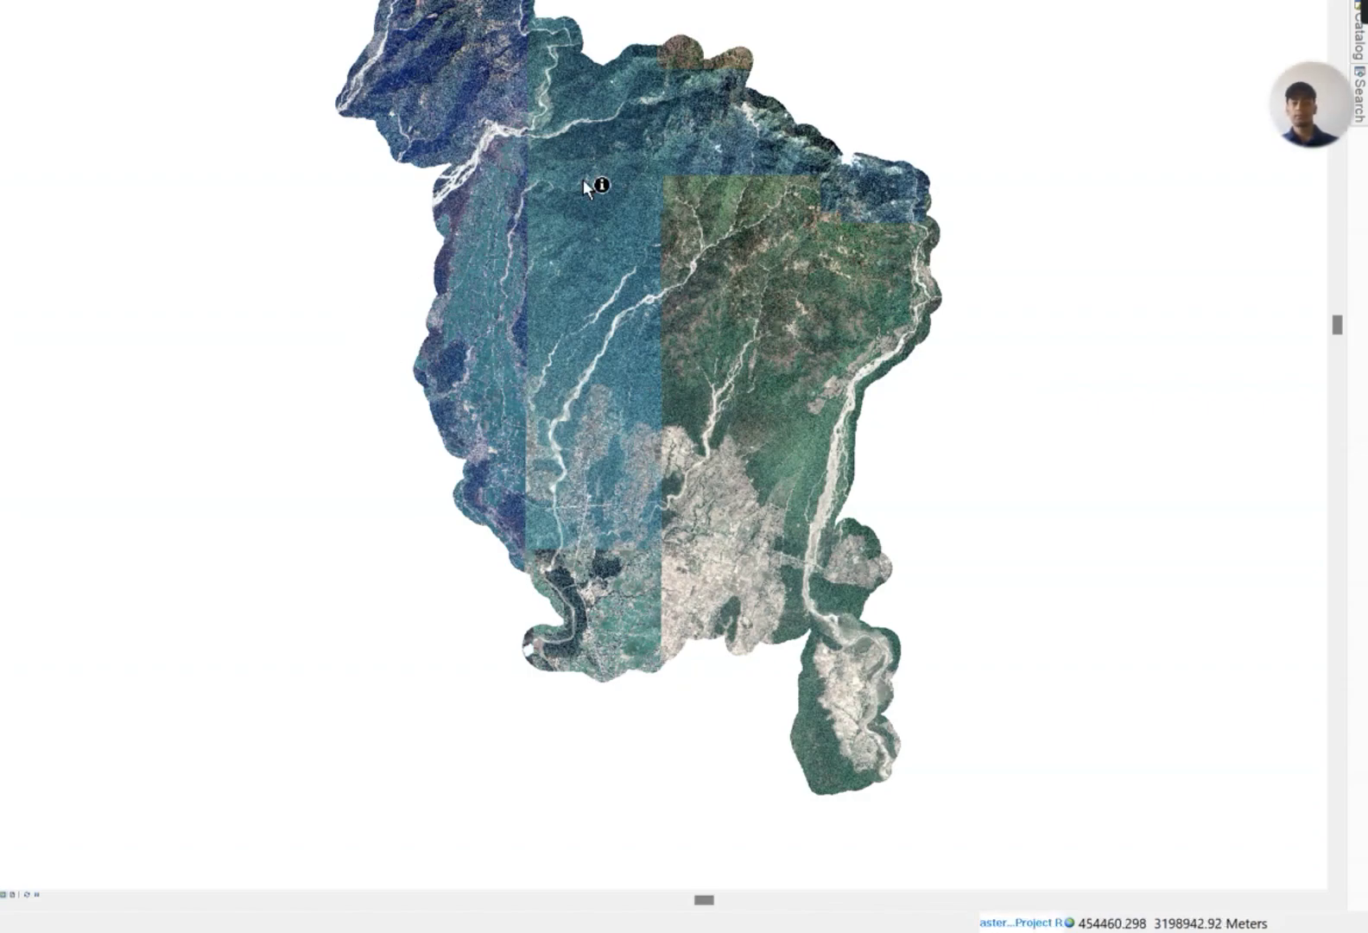
{"action": "mouse_move", "coordinate": [969, 929]}
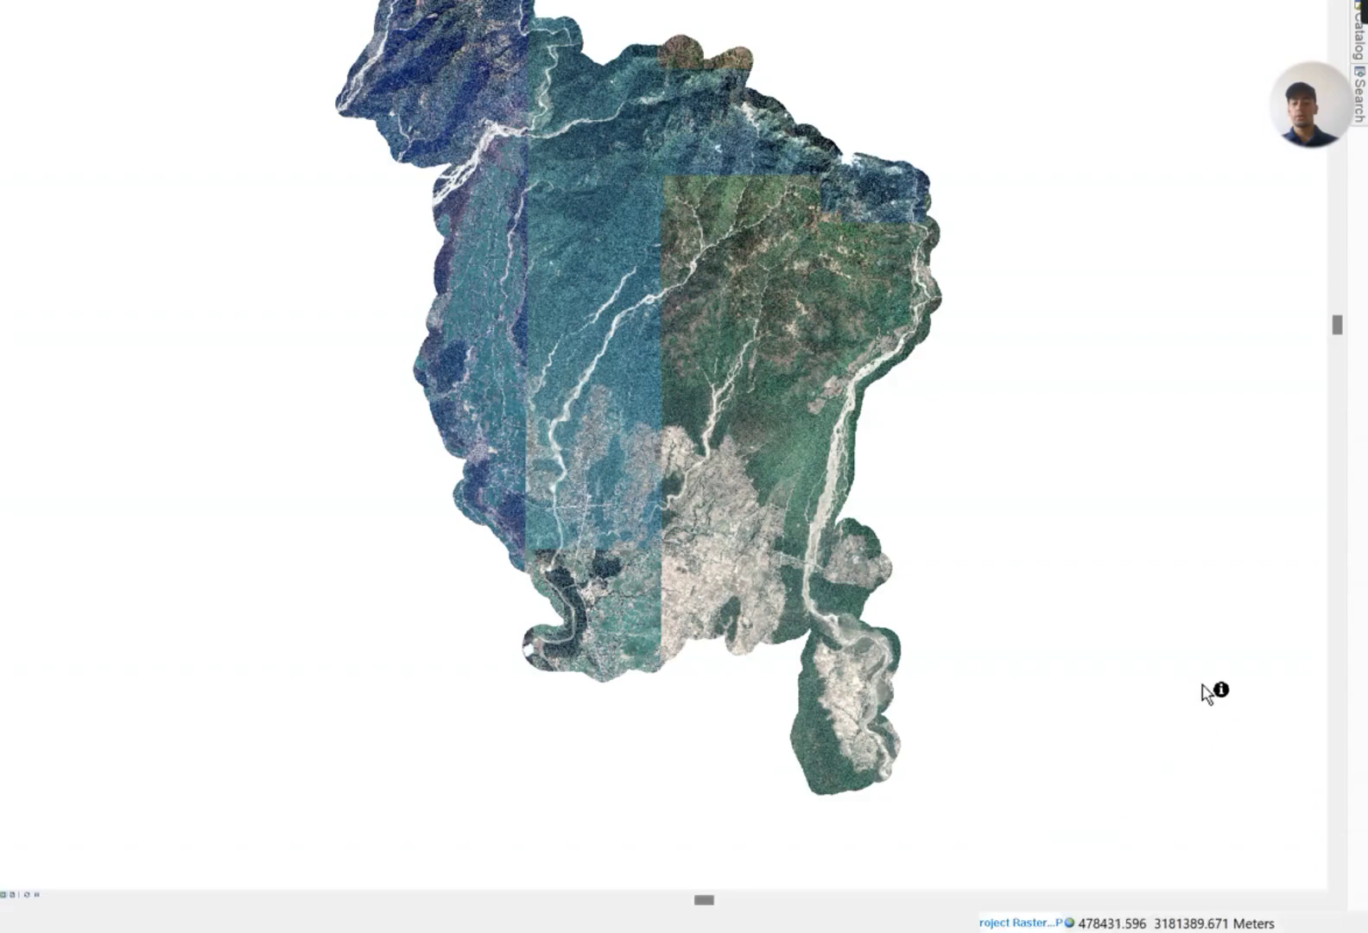